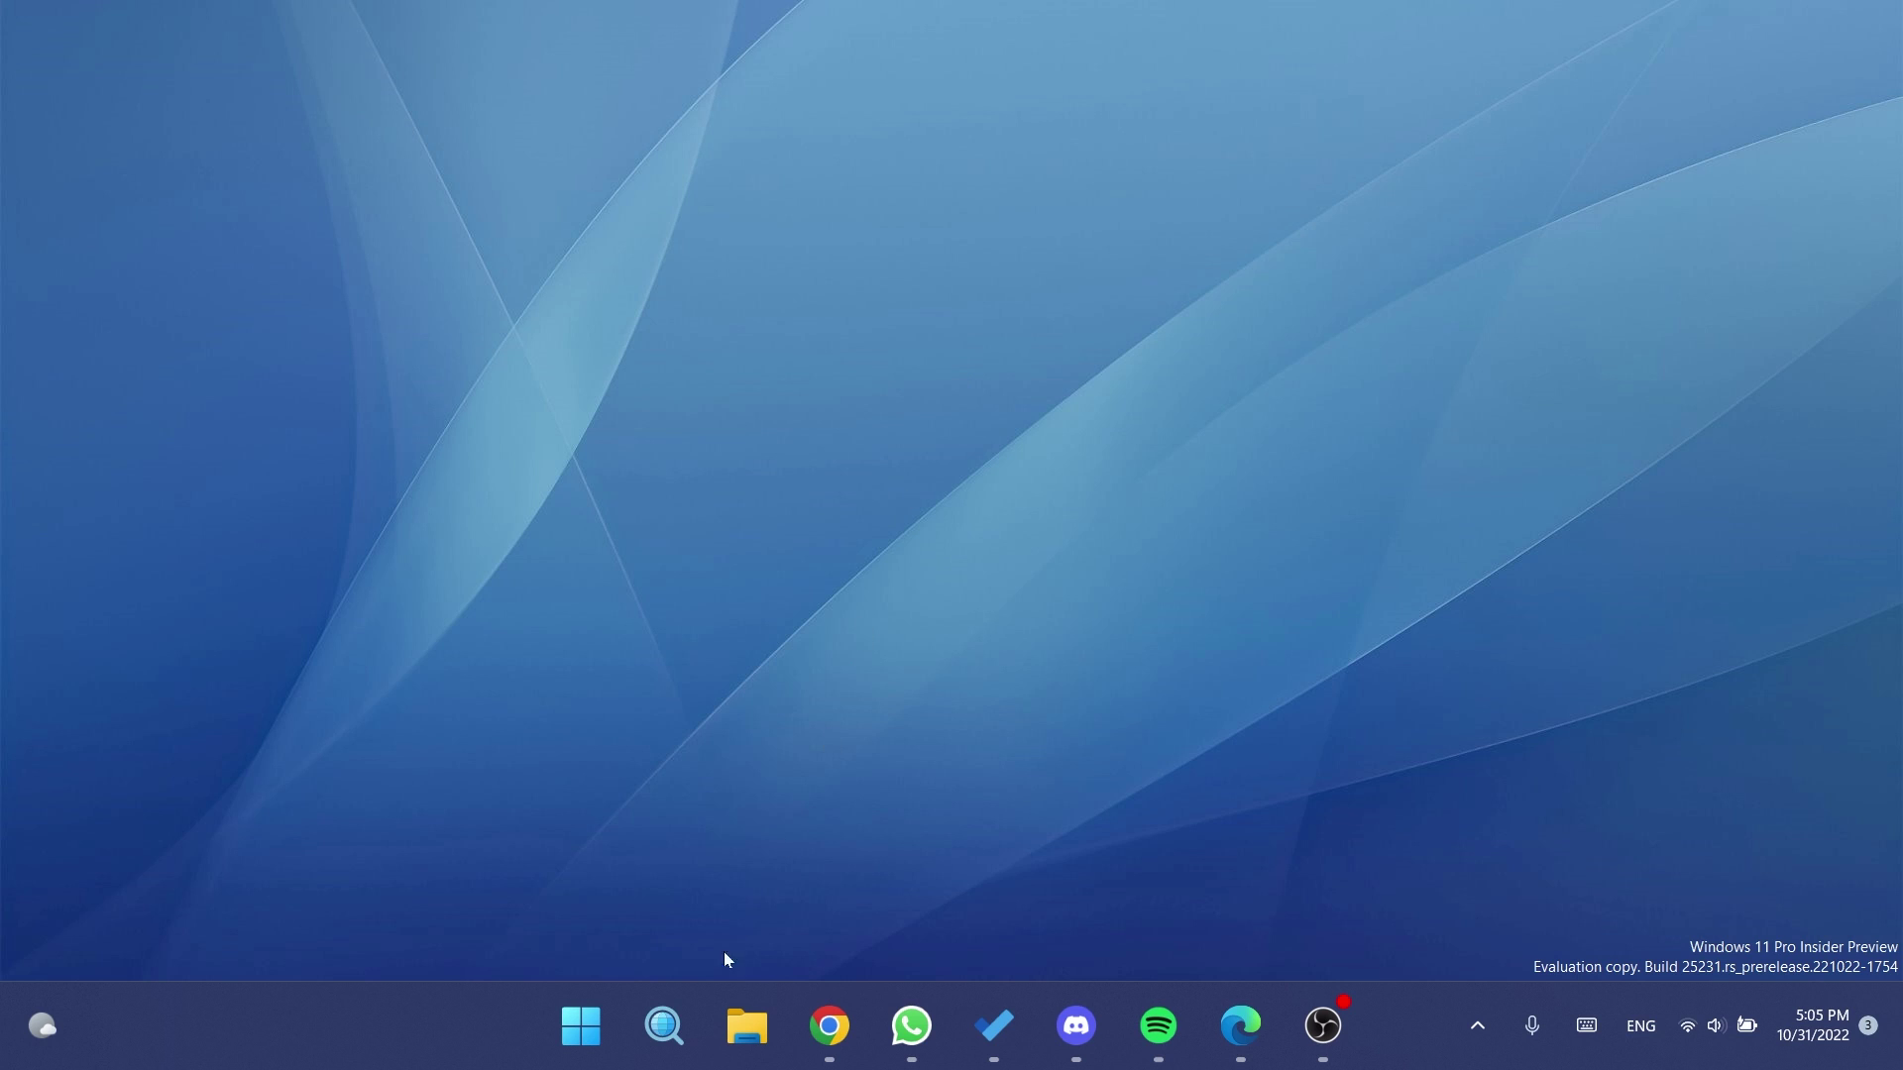
Open Control Panel from Windows search with 'control' and bring its window into focus.
{"action": "key", "text": "super+s"}
{"action": "type", "text": "contro"}
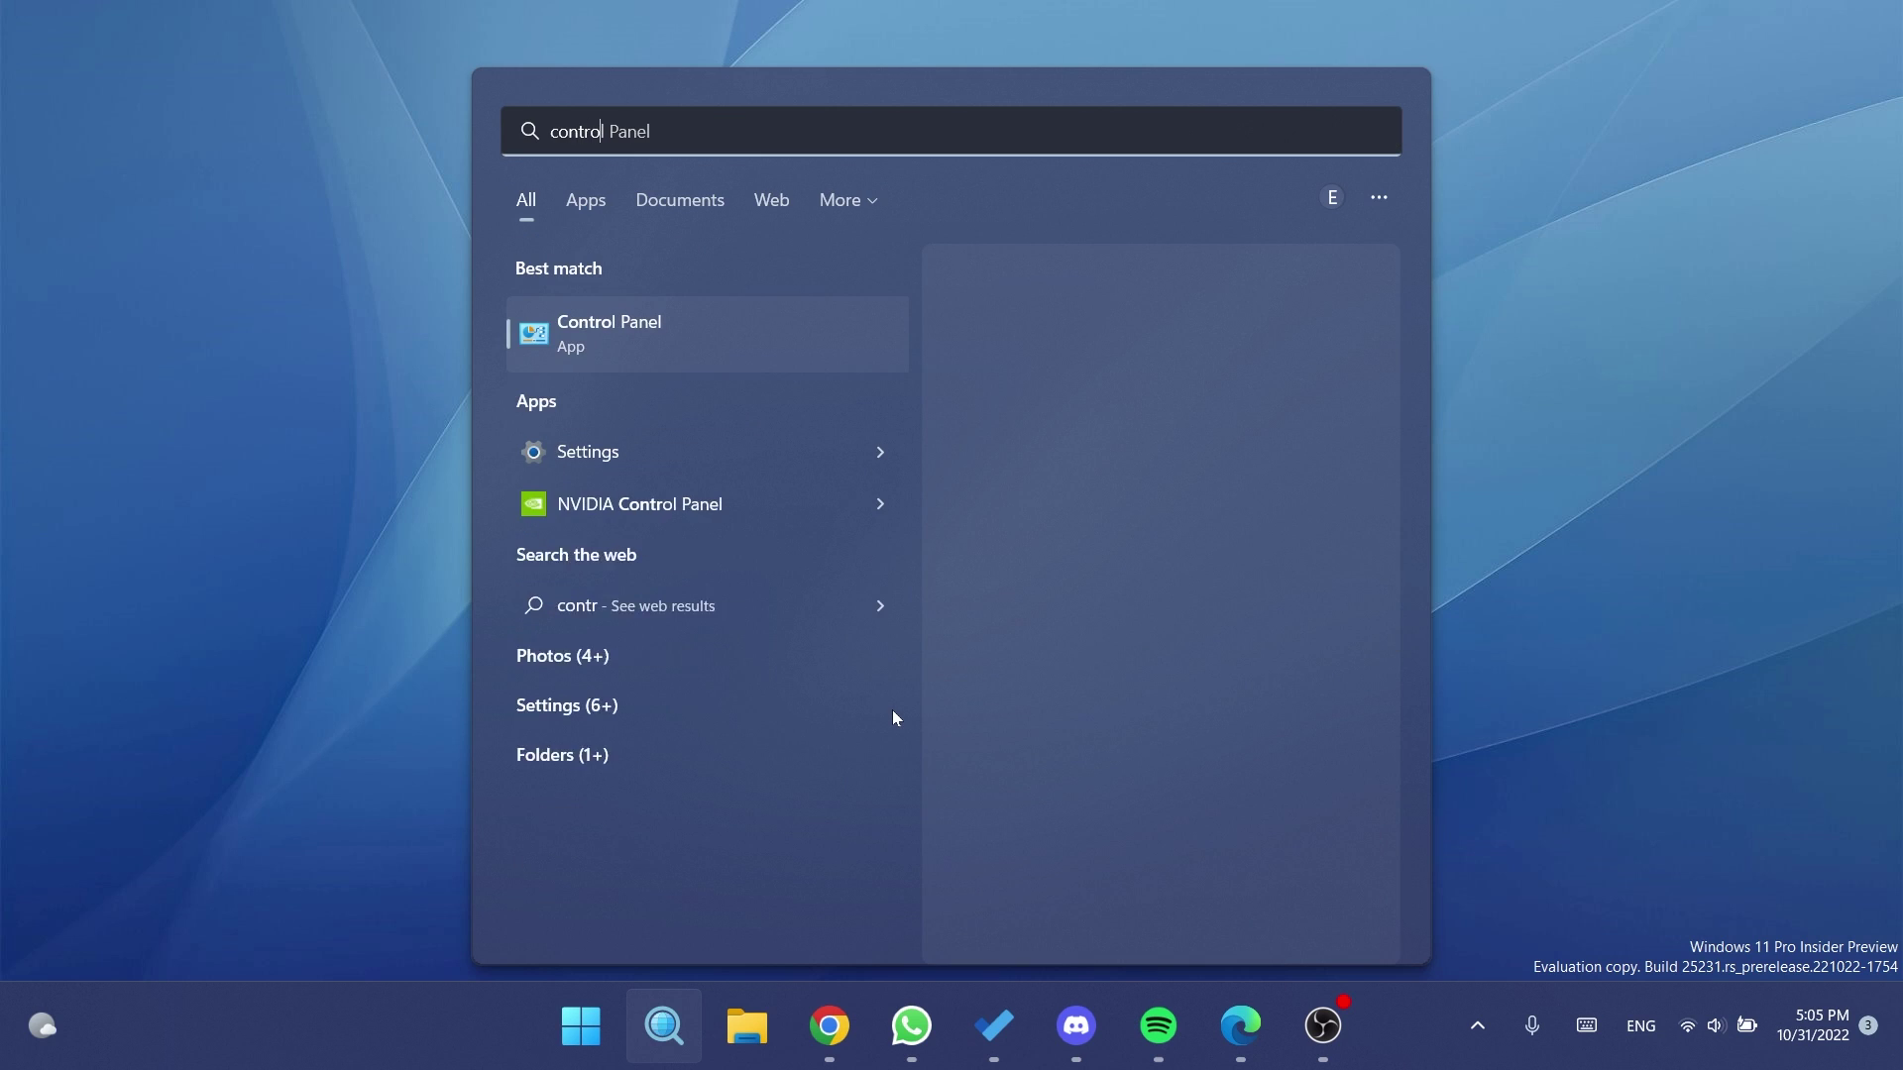
{"action": "type", "text": "l"}
{"action": "key", "text": "Return"}
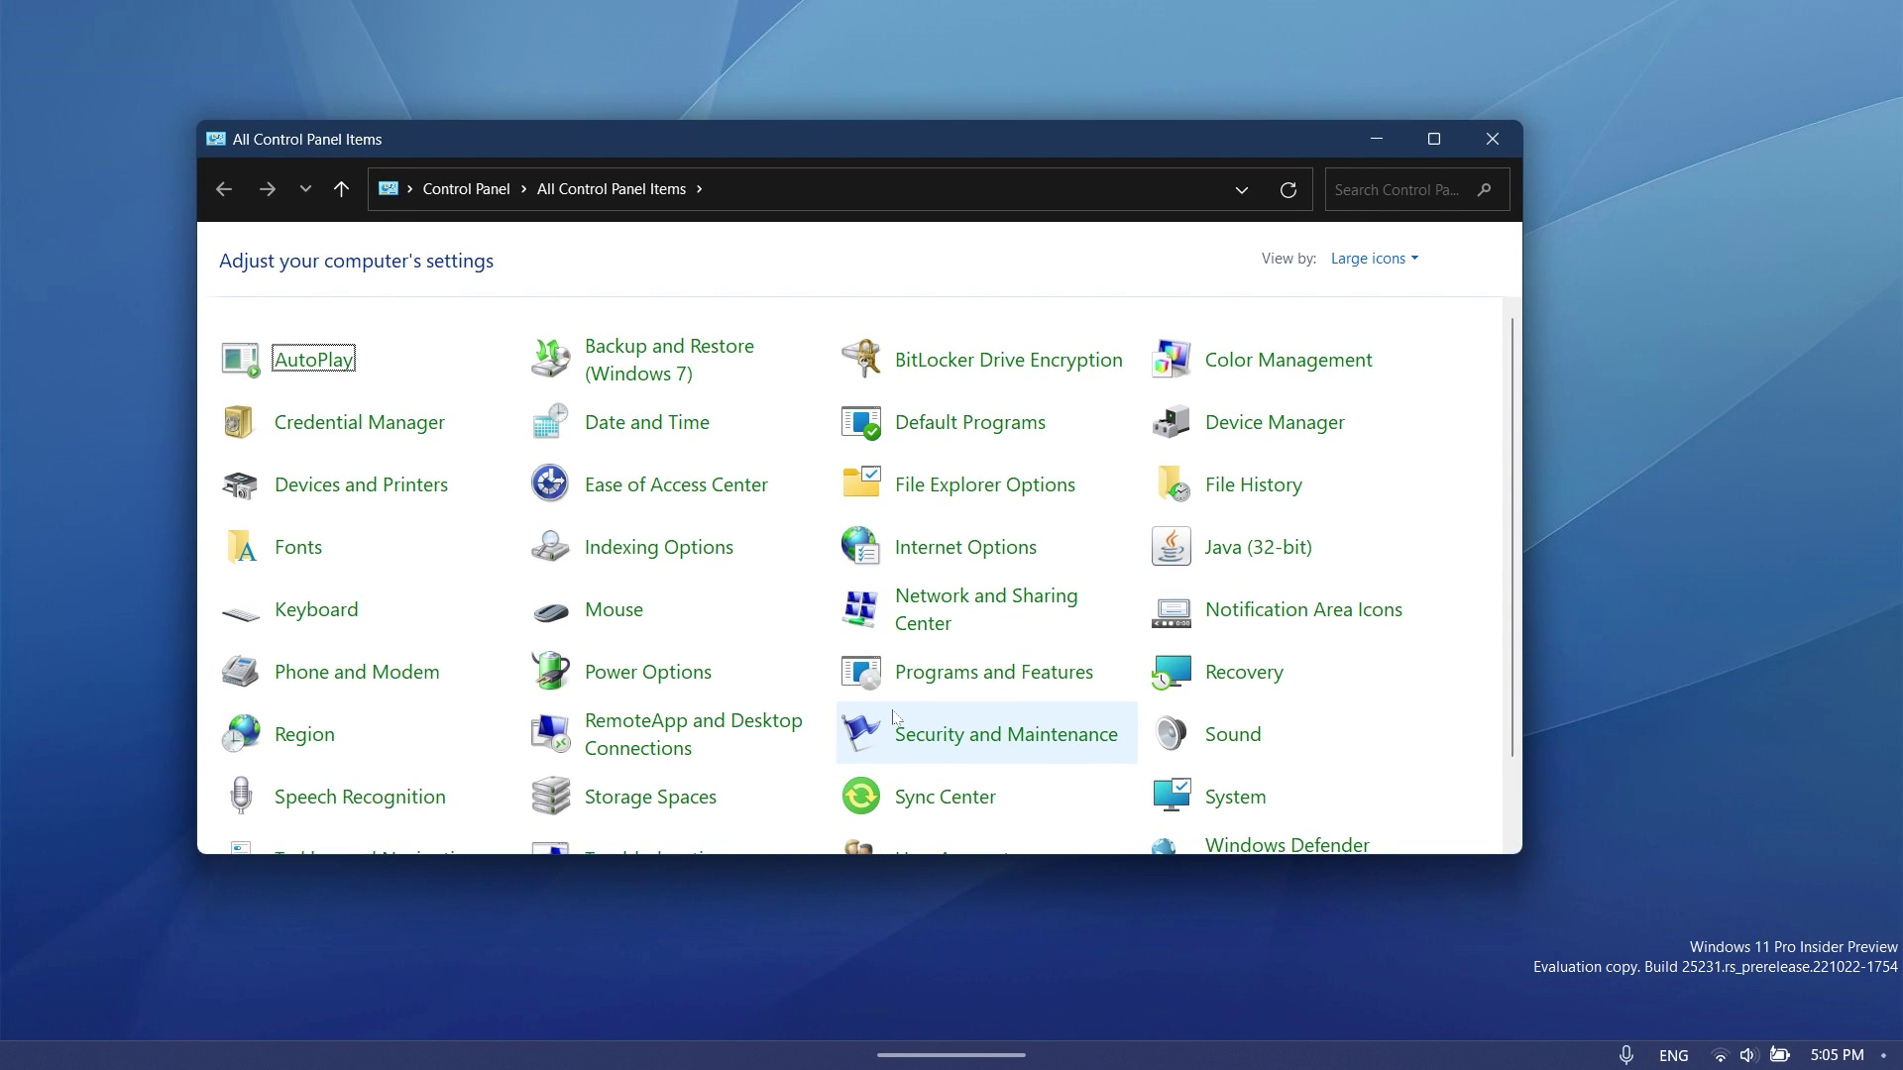
{"action": "left_click", "coordinate": [1714, 619]}
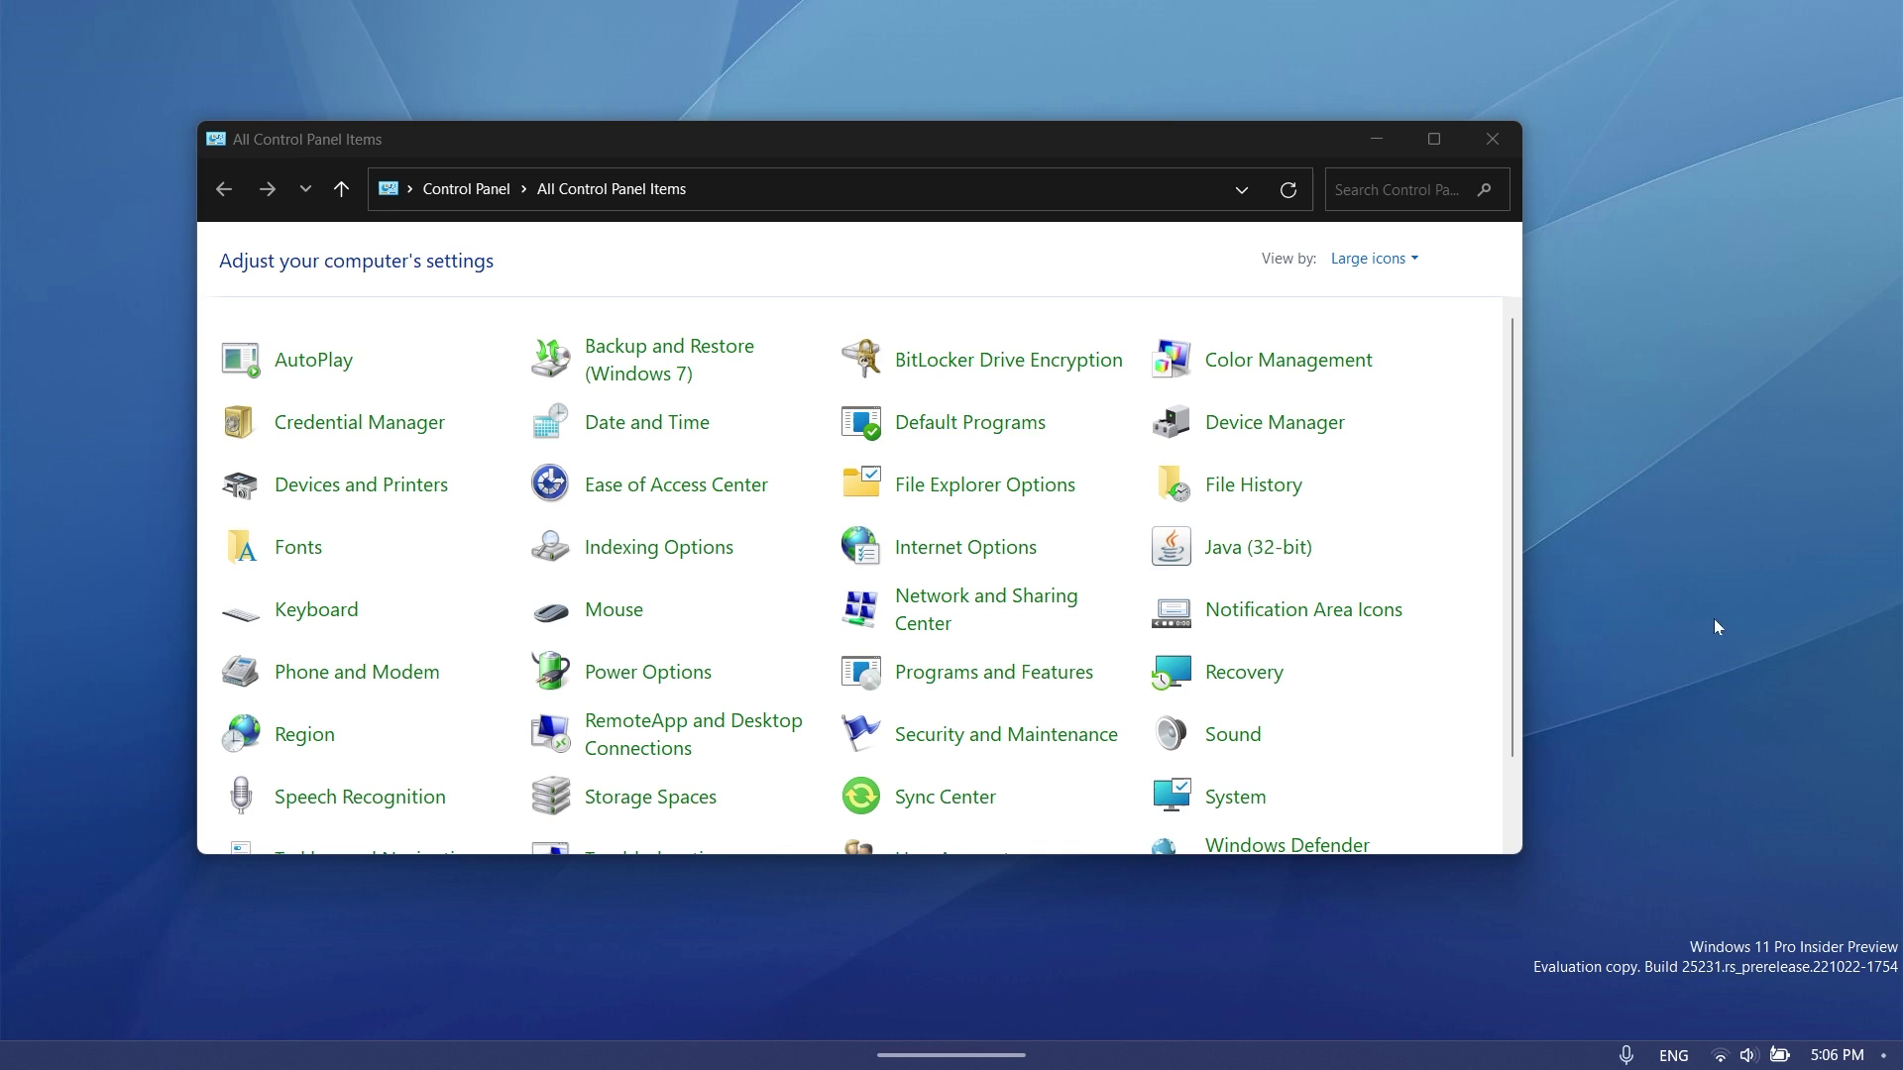
{"action": "left_click", "coordinate": [664, 153]}
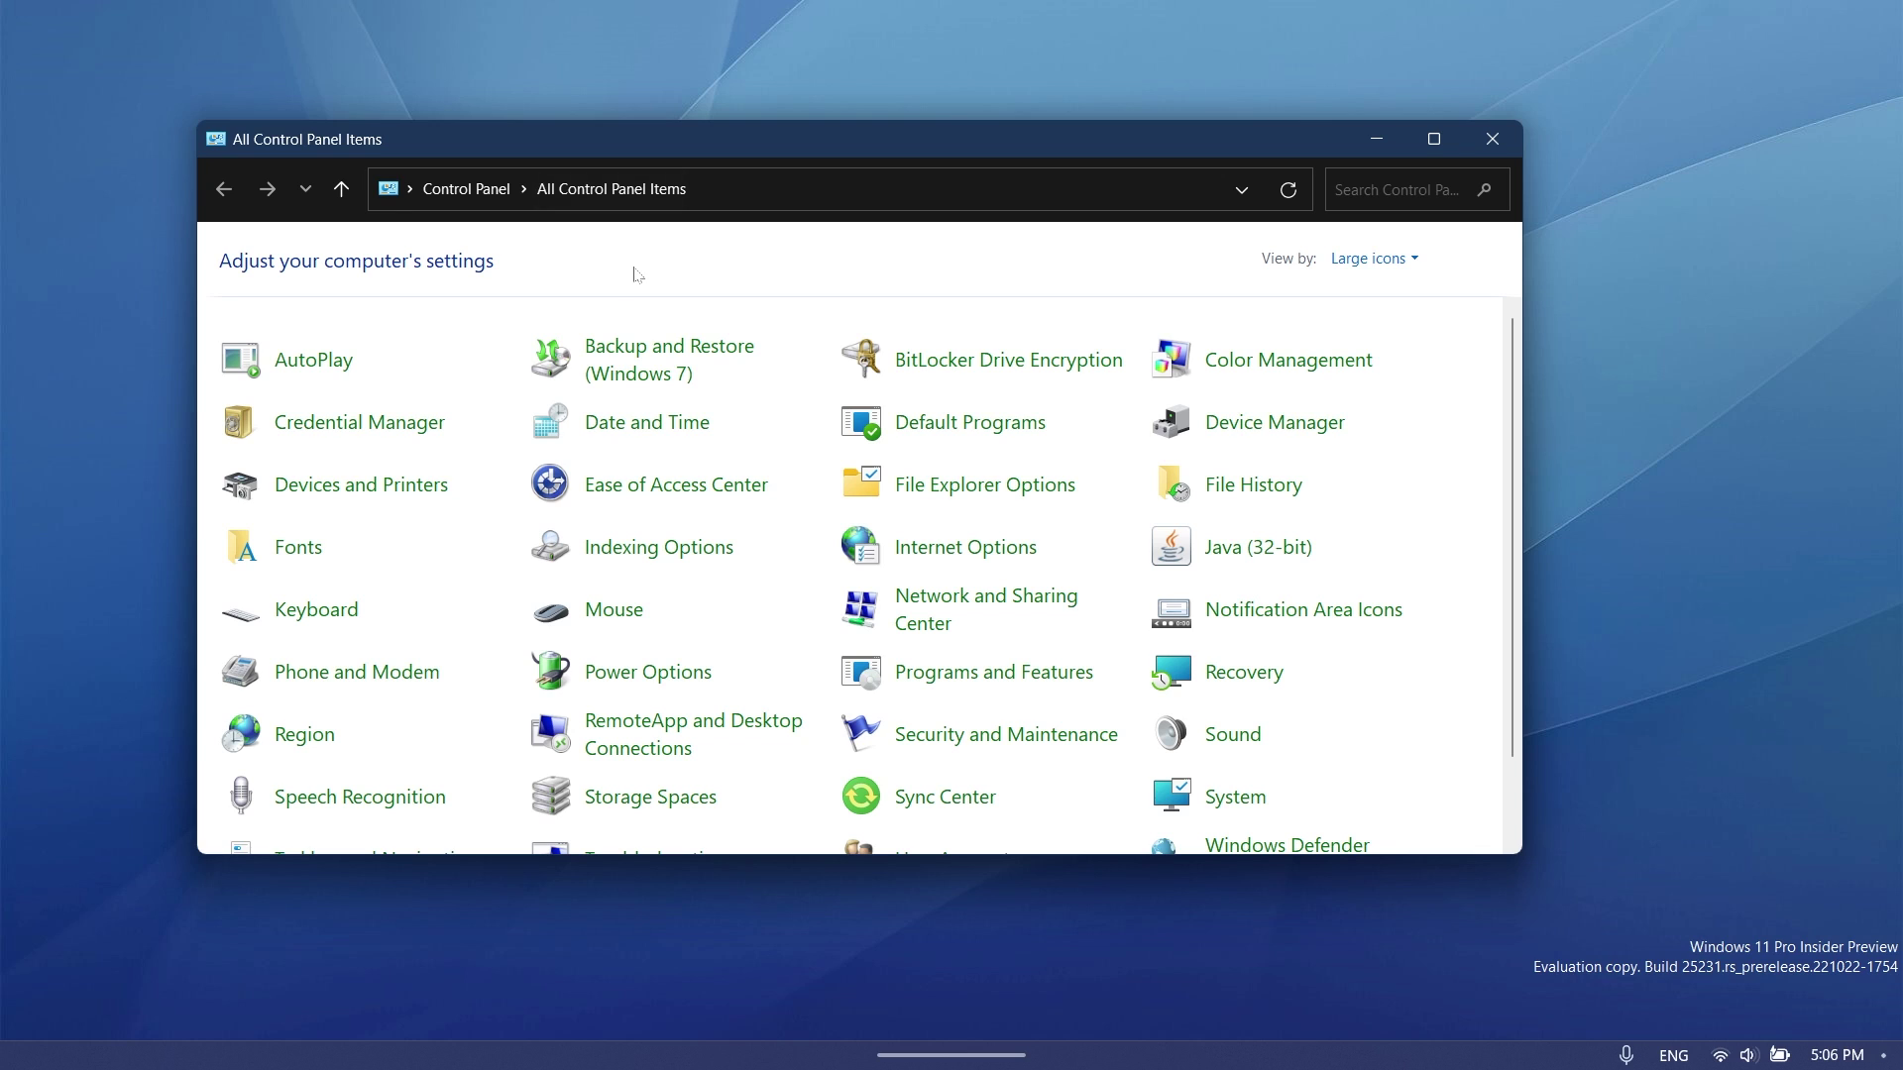
Scroll startallback.com to the Download section and download StartAllBack v3.5.3 setup.
{"action": "scroll", "coordinate": [713, 552], "scroll_direction": "down", "scroll_amount": 1}
{"action": "scroll", "coordinate": [740, 273], "scroll_direction": "up", "scroll_amount": 2}
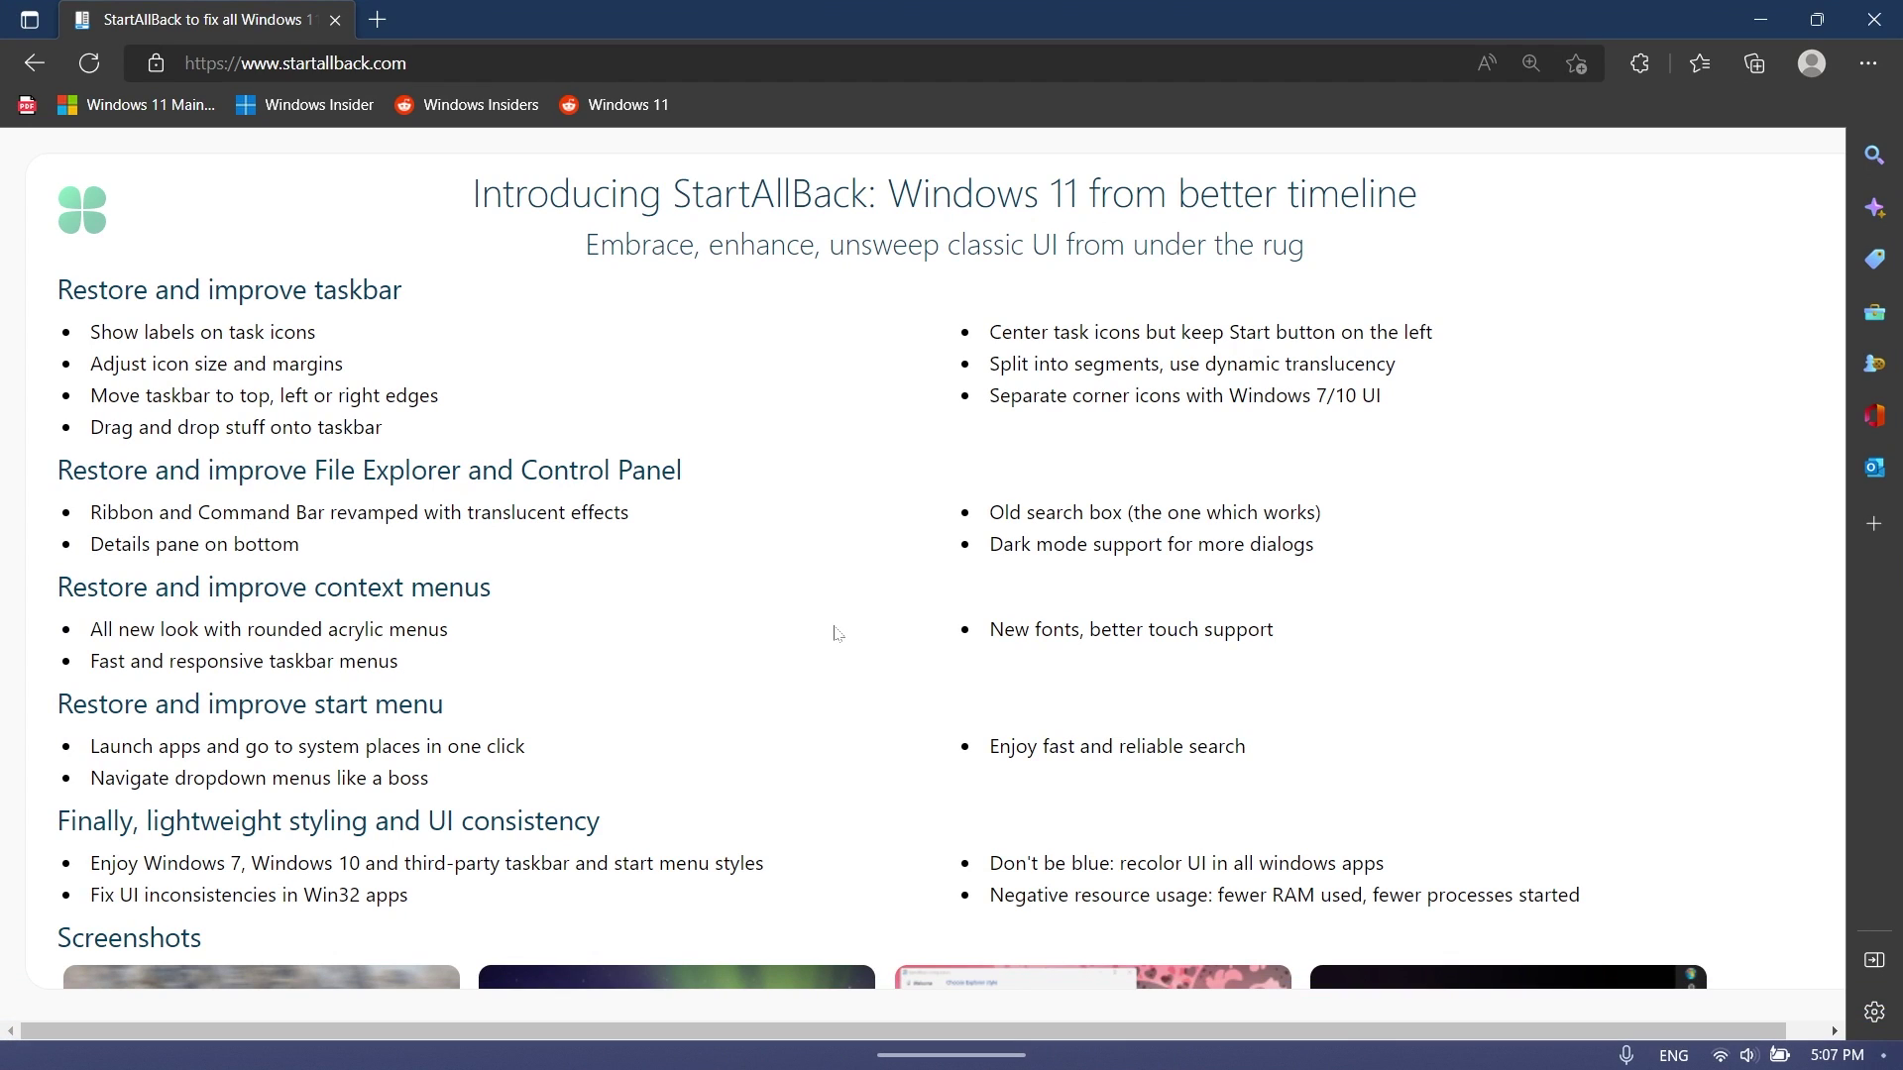
{"action": "scroll", "coordinate": [835, 632], "scroll_direction": "down", "scroll_amount": 4}
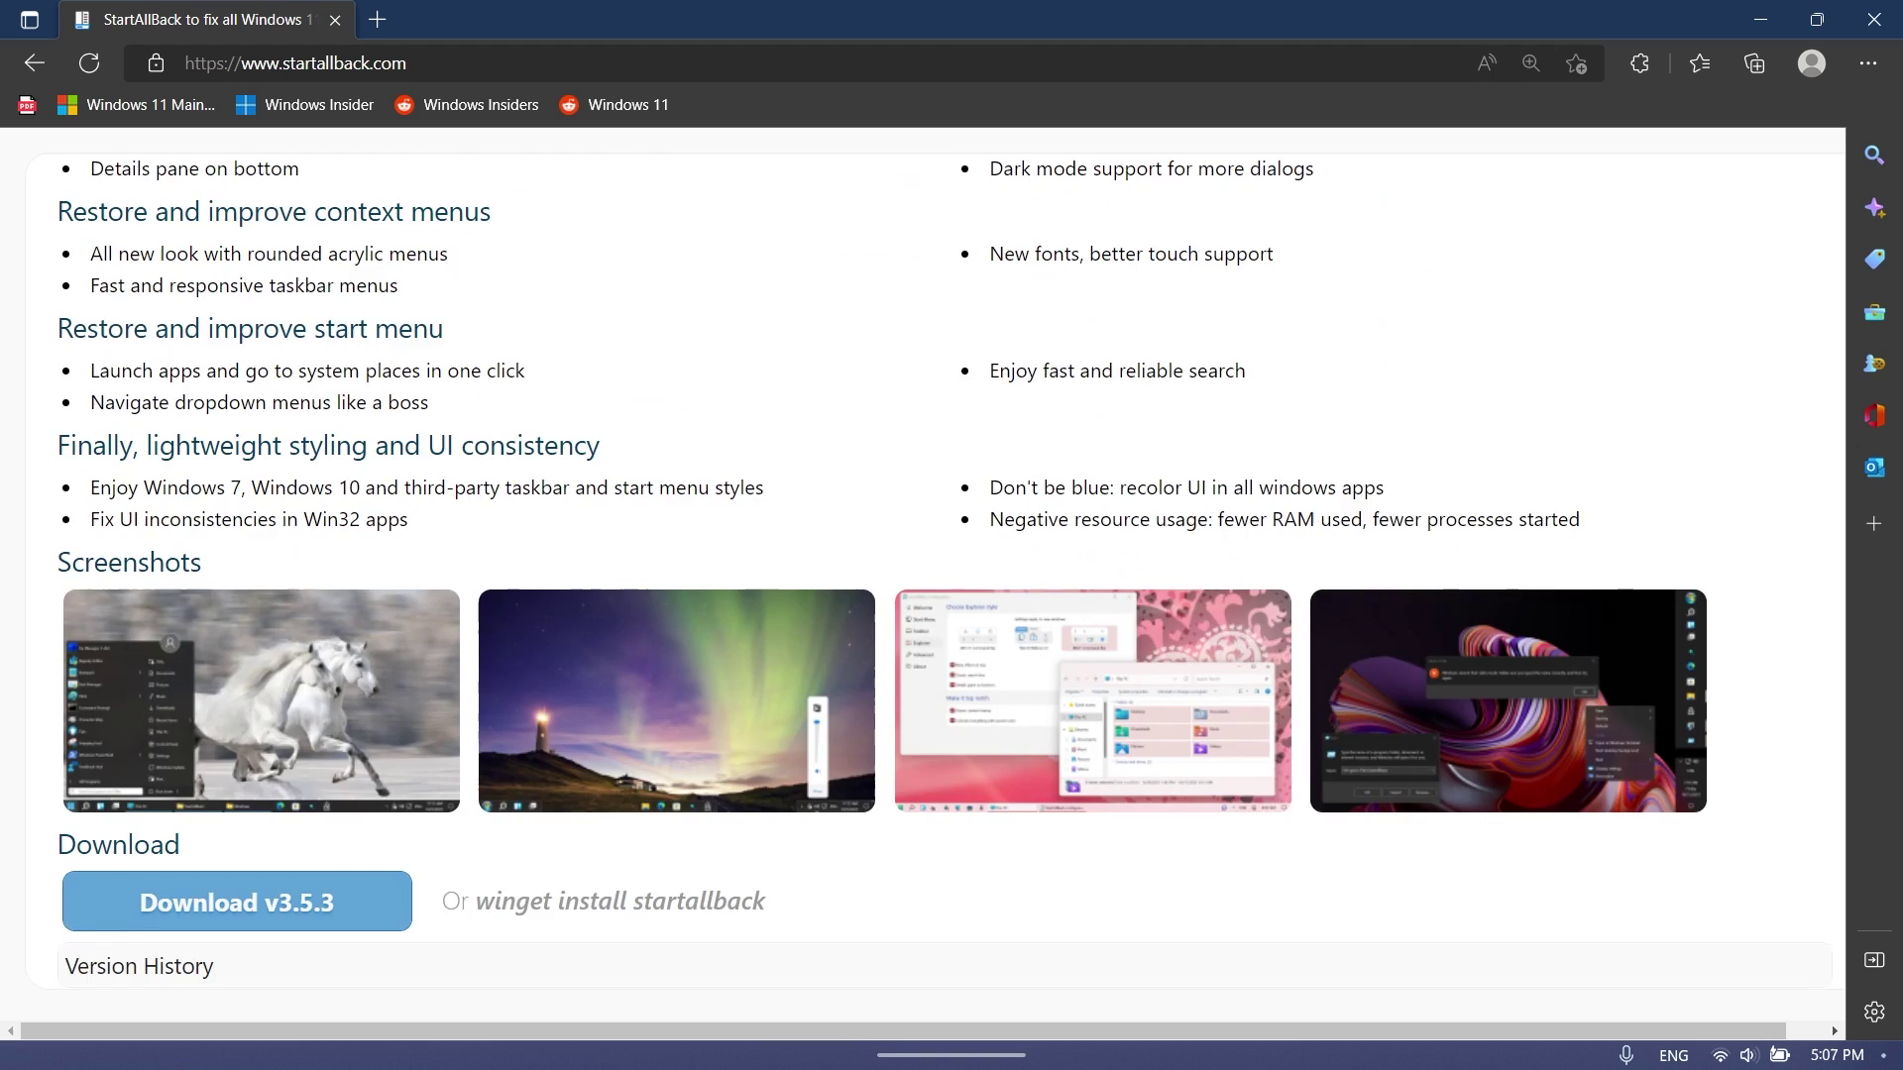
{"action": "scroll", "coordinate": [934, 571], "scroll_direction": "up", "scroll_amount": 4}
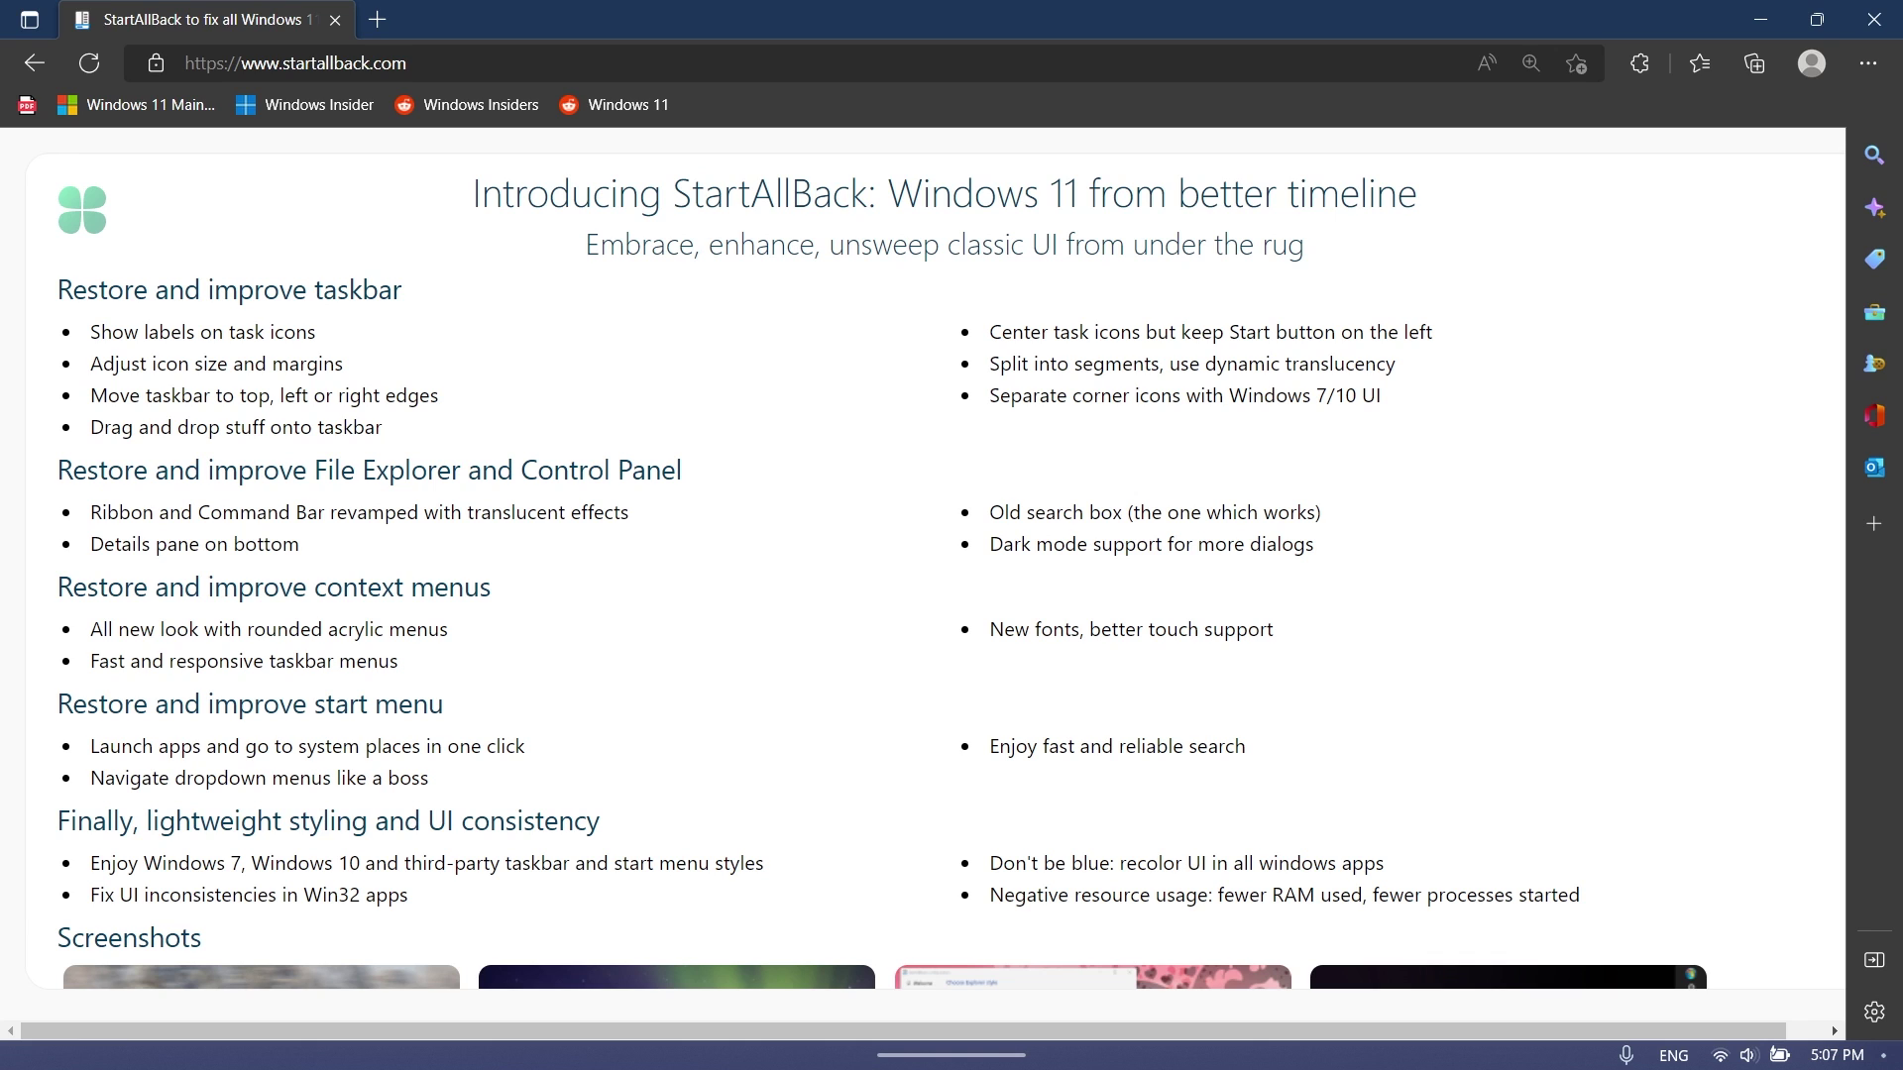
{"action": "scroll", "coordinate": [952, 575], "scroll_direction": "down", "scroll_amount": 1}
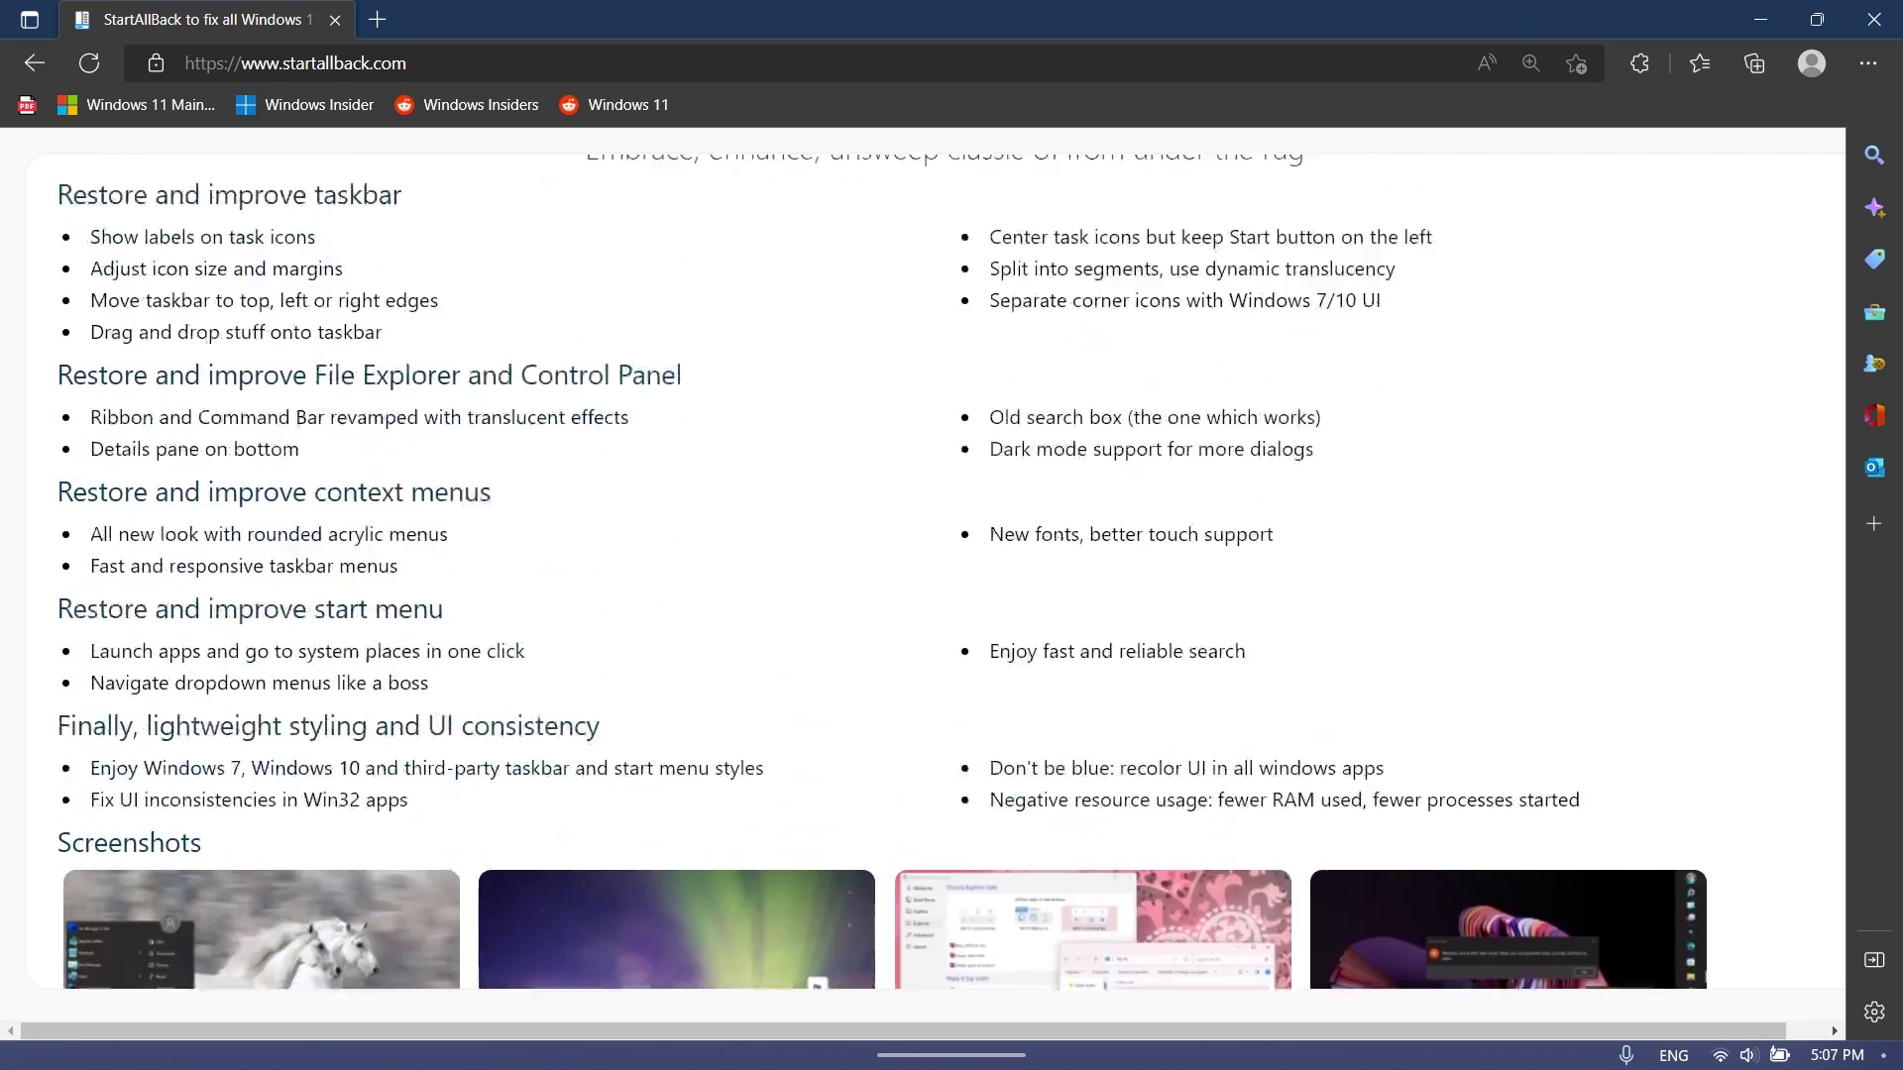
{"action": "scroll", "coordinate": [952, 574], "scroll_direction": "up", "scroll_amount": 1}
{"action": "scroll", "coordinate": [229, 786], "scroll_direction": "down", "scroll_amount": 5}
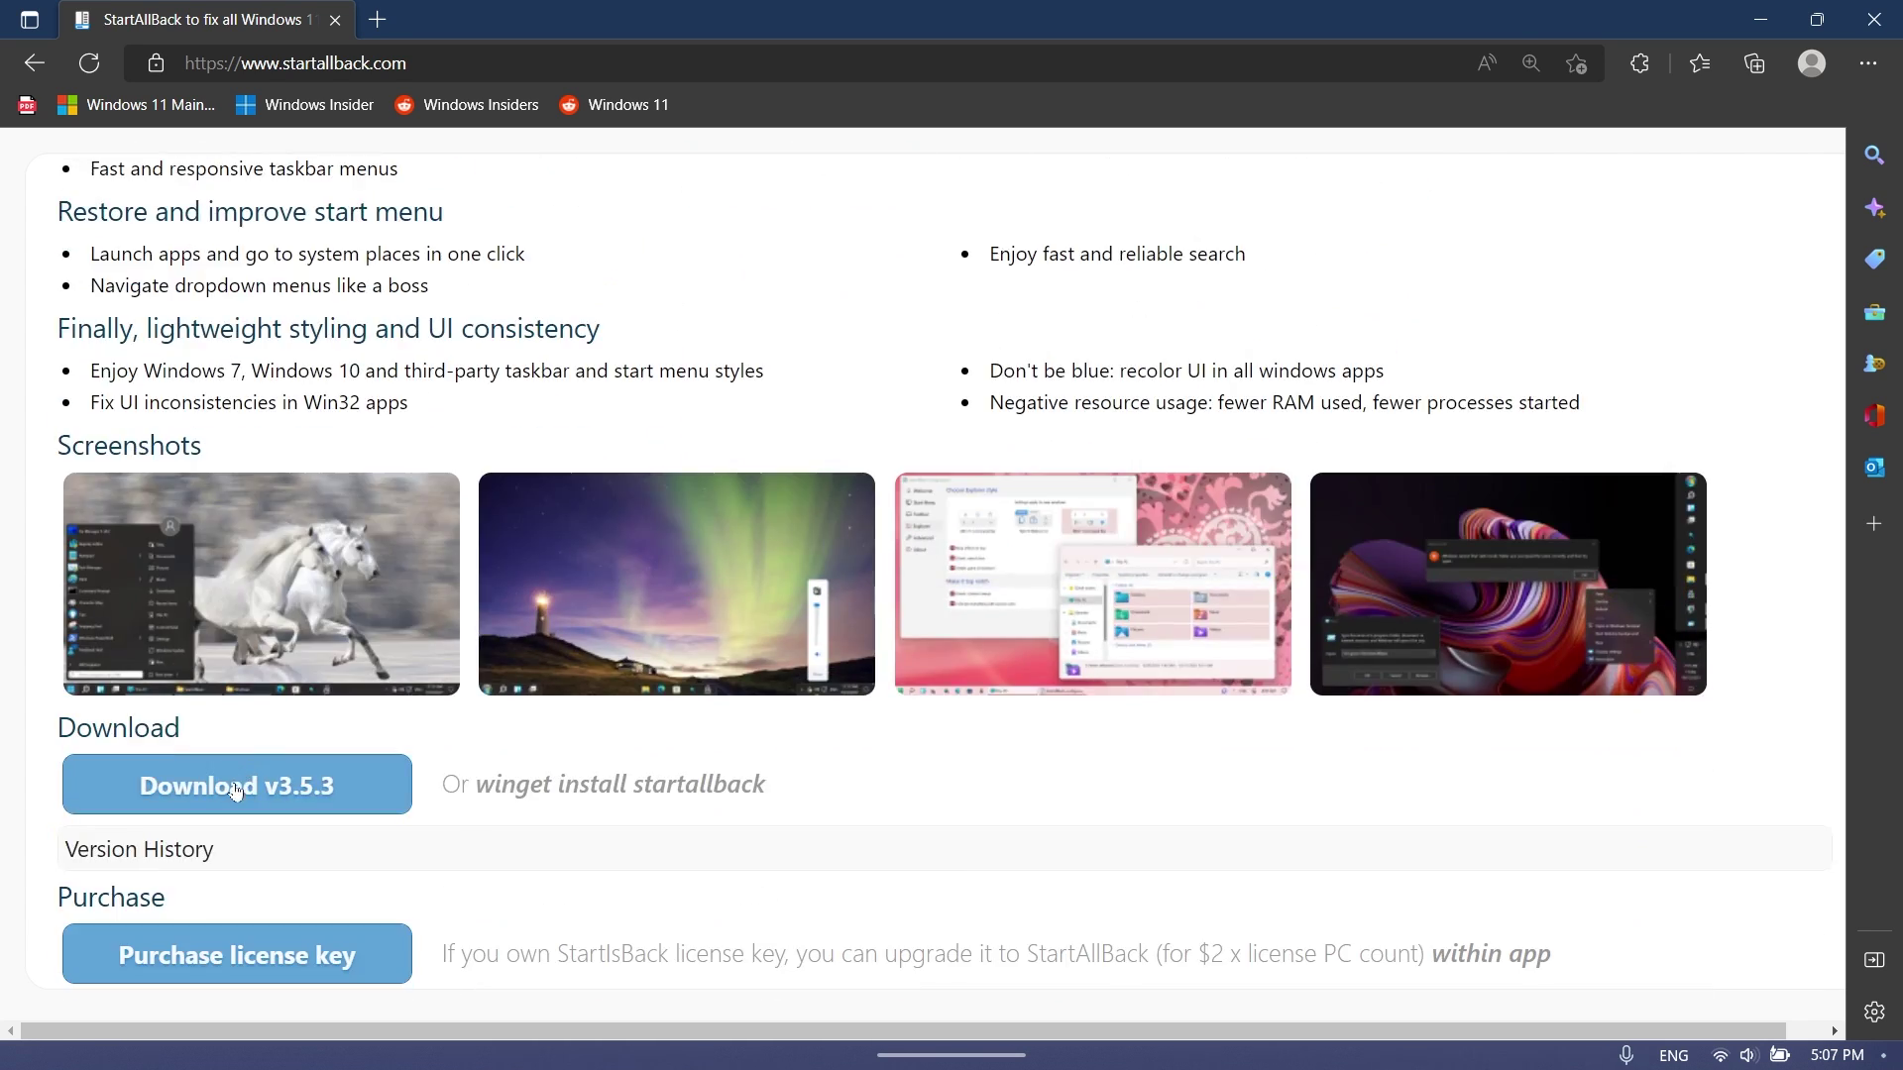
{"action": "left_click", "coordinate": [1448, 187]}
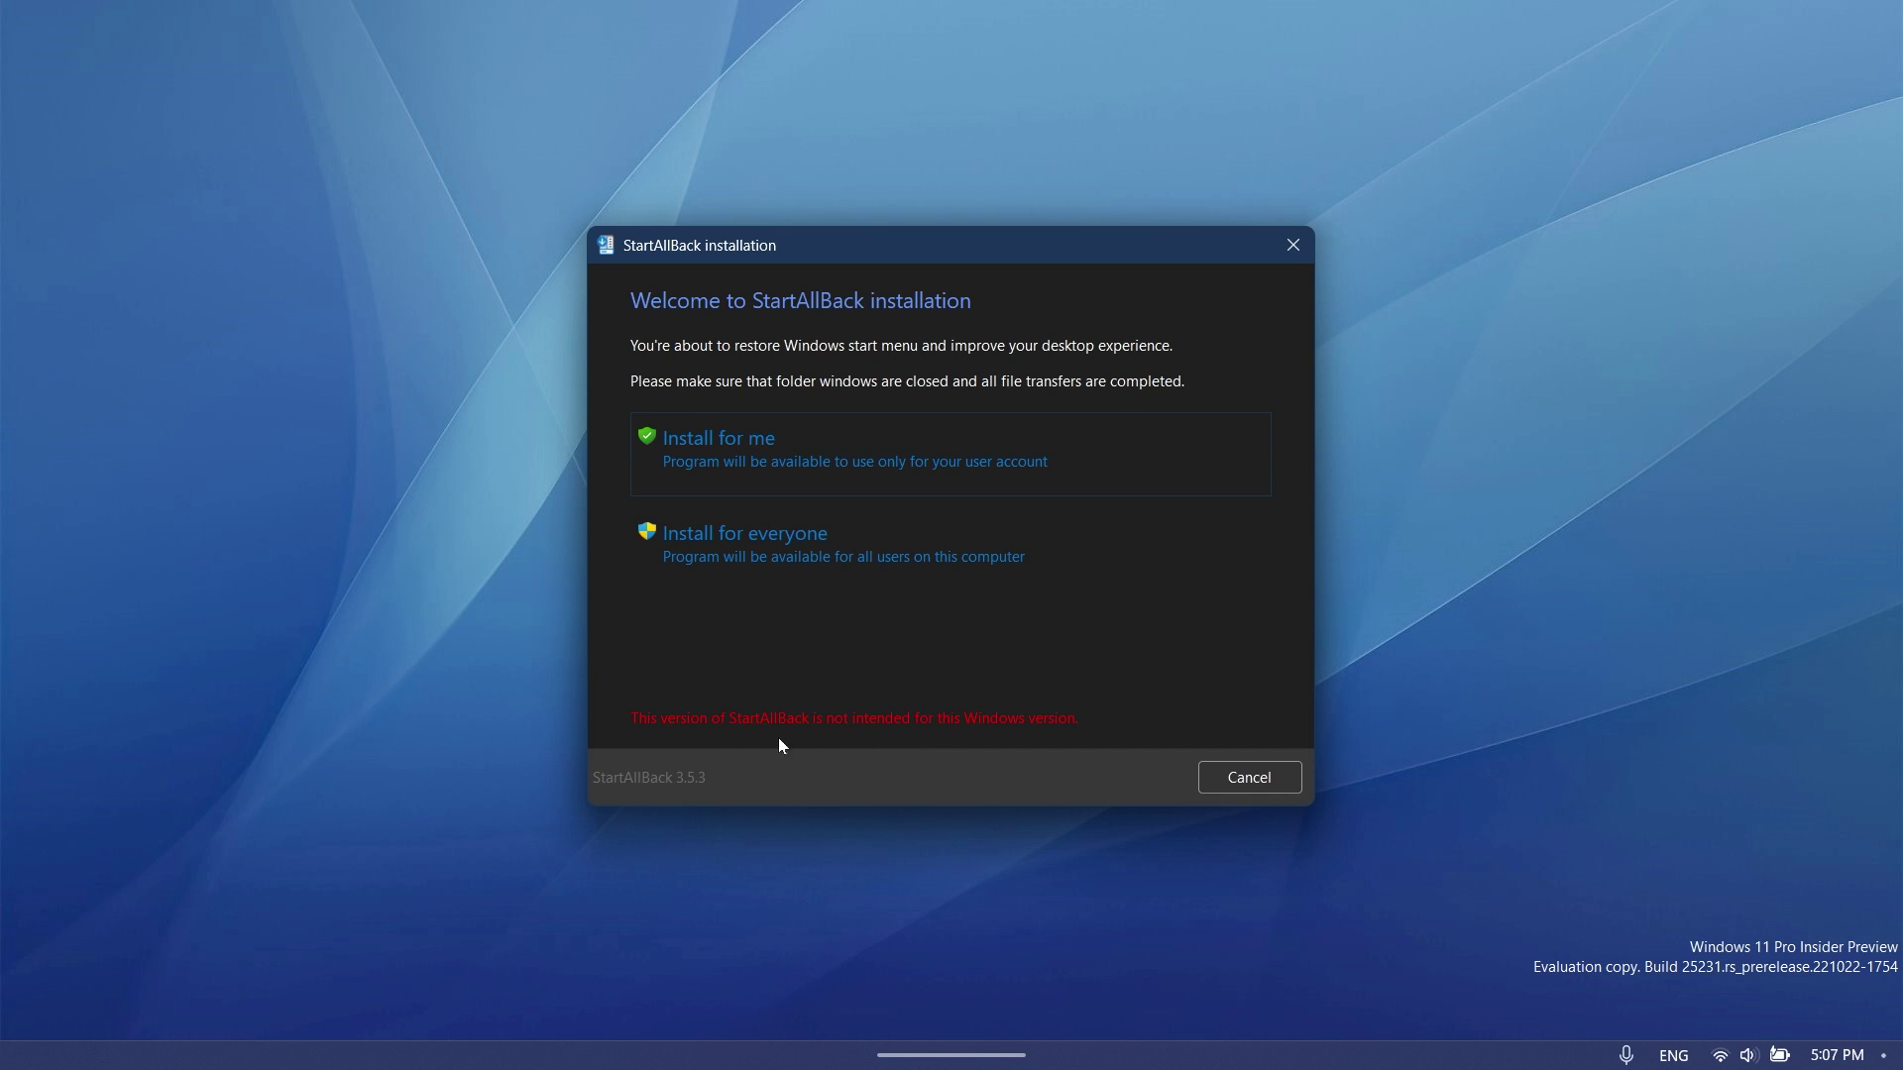
Choose 'Install for me' to install StartAllBack for the current user only.
{"action": "left_click", "coordinate": [787, 449]}
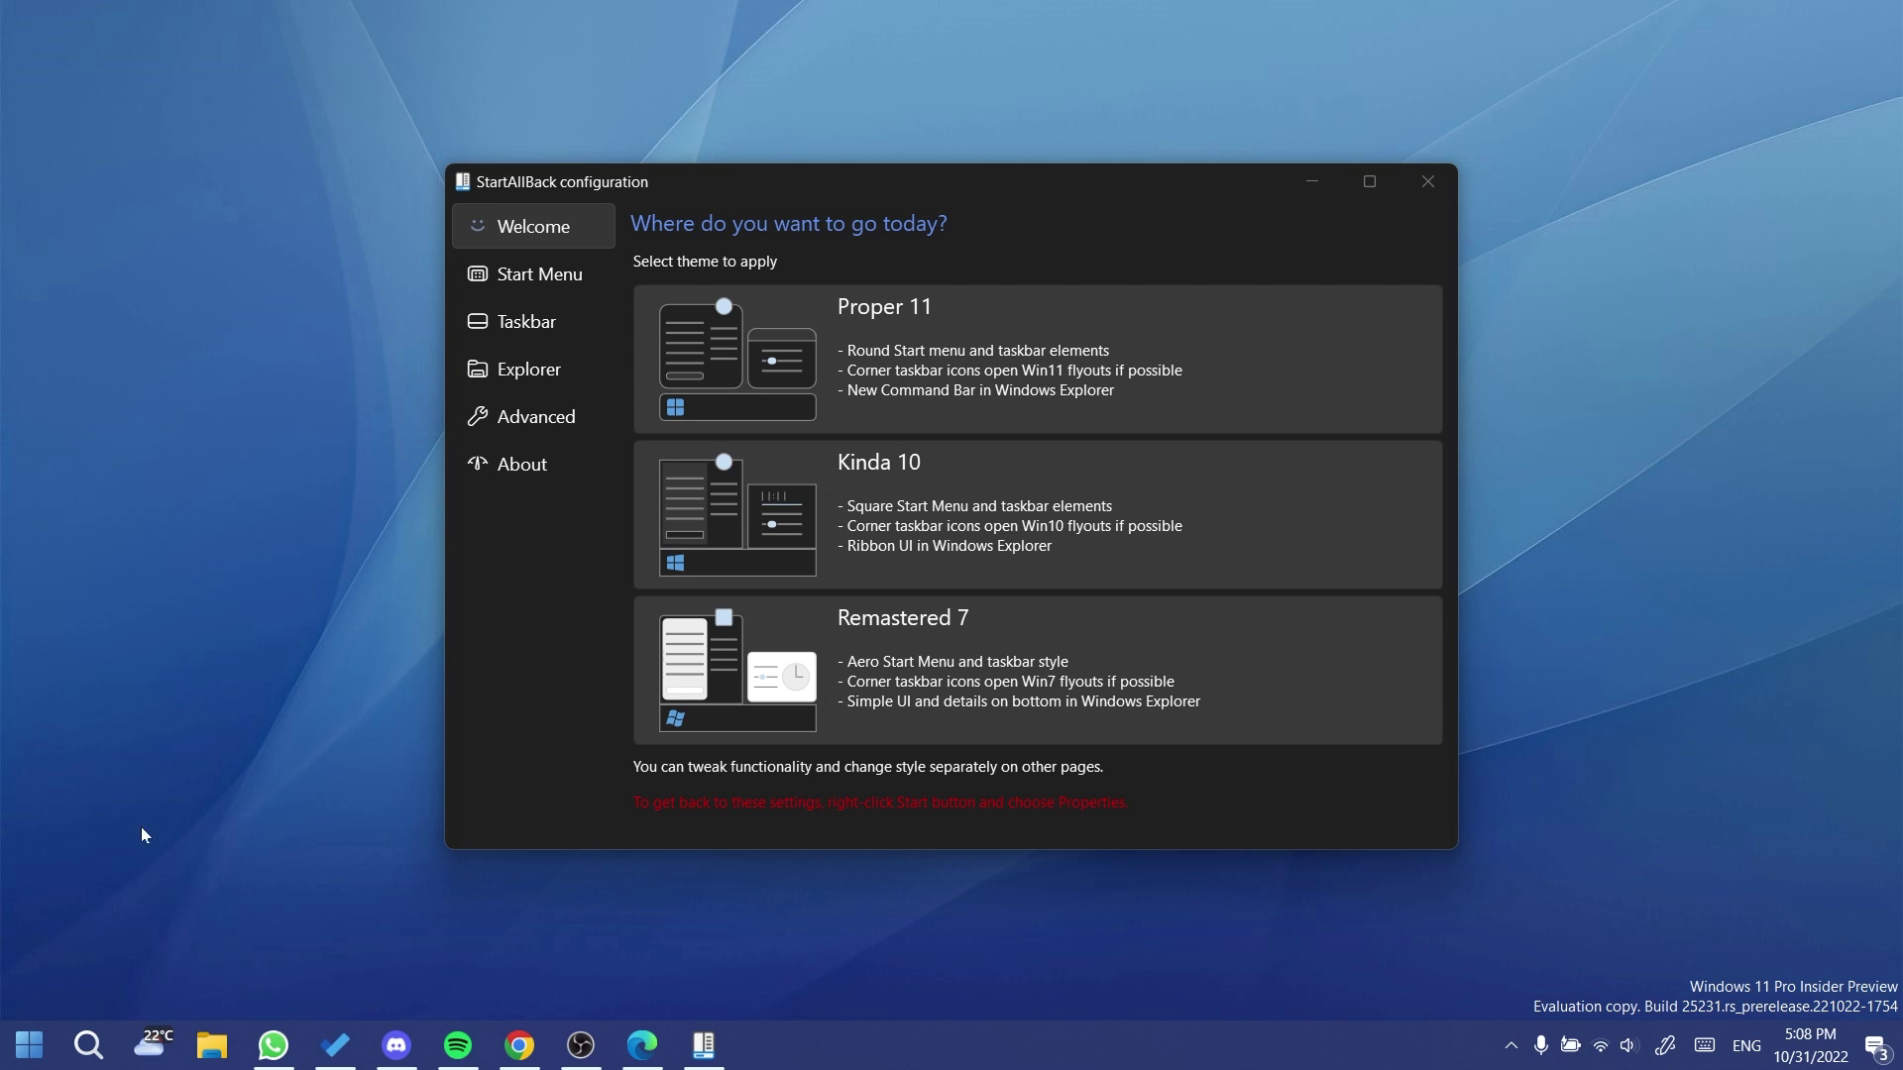
Preview the classic Start menu, then view the Start Menu, Welcome and Explorer settings pages.
{"action": "left_click", "coordinate": [30, 1046]}
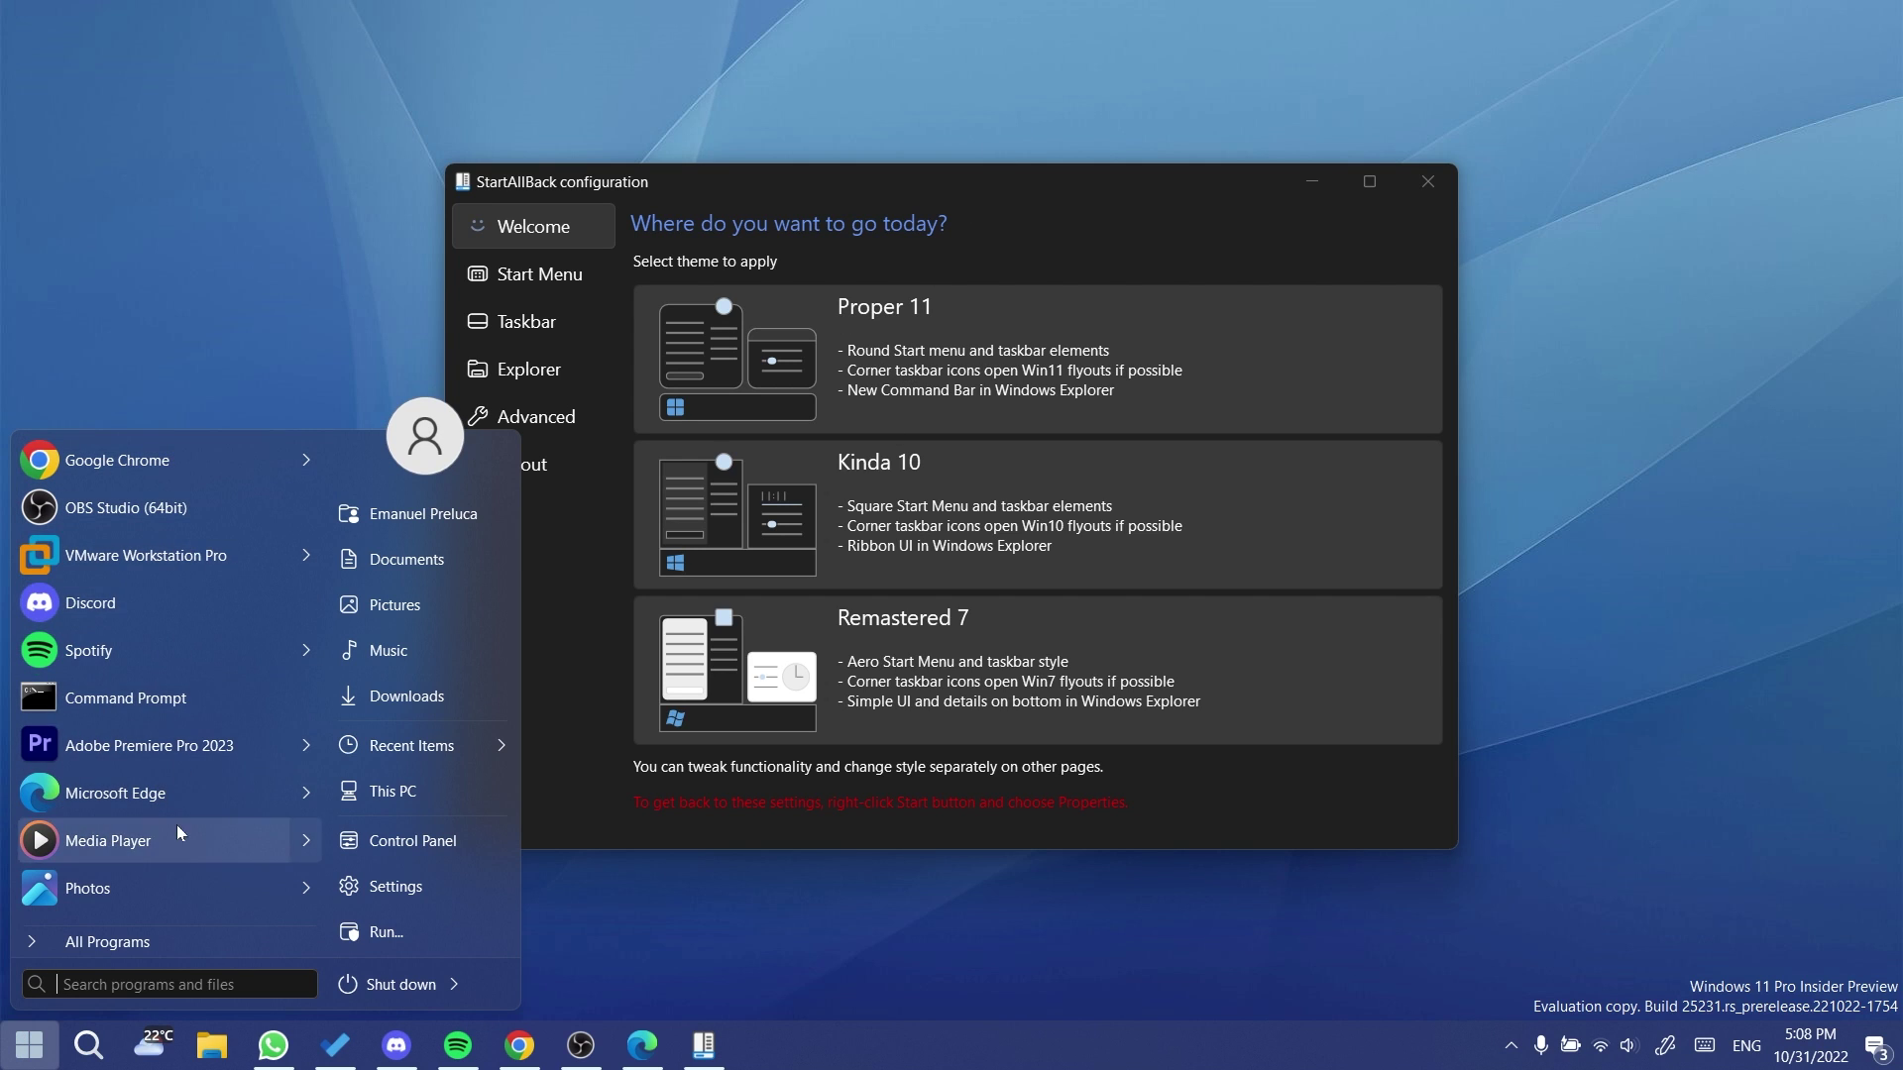
{"action": "left_click", "coordinate": [533, 278]}
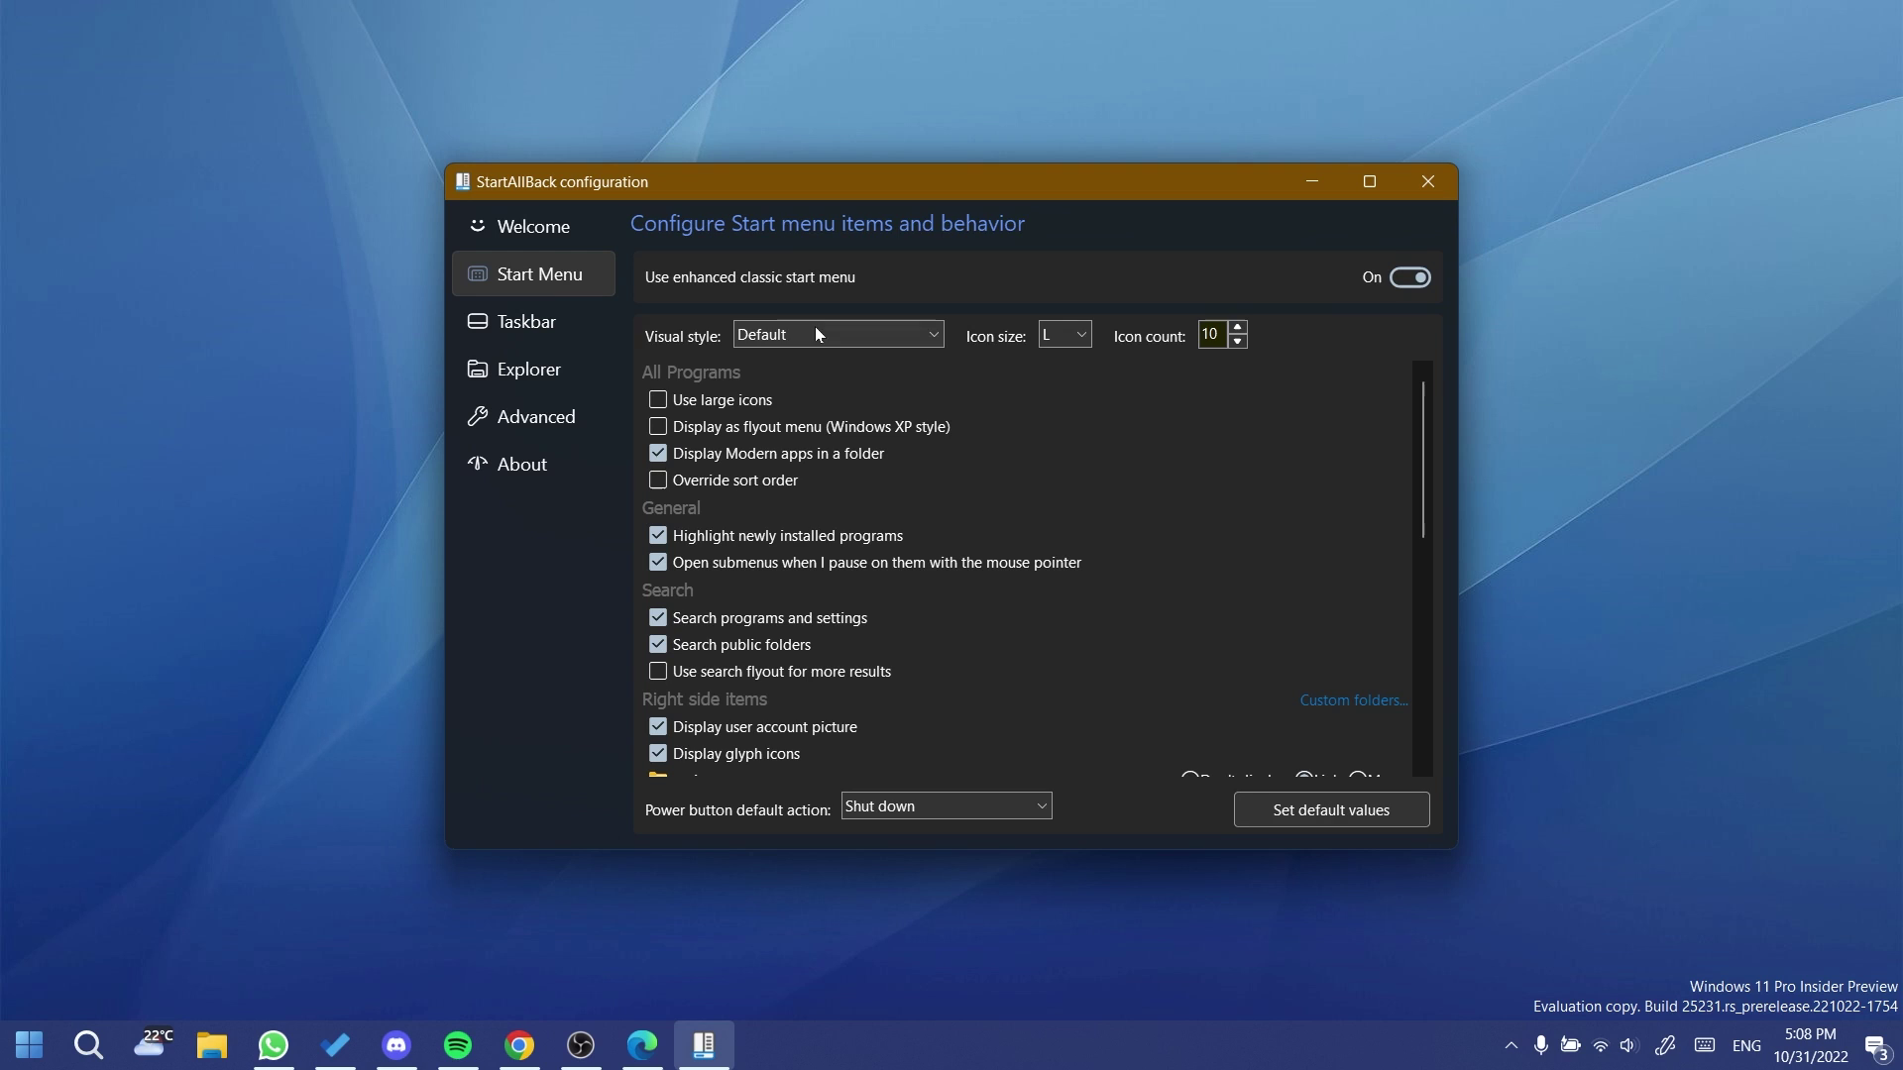
{"action": "left_click", "coordinate": [529, 227]}
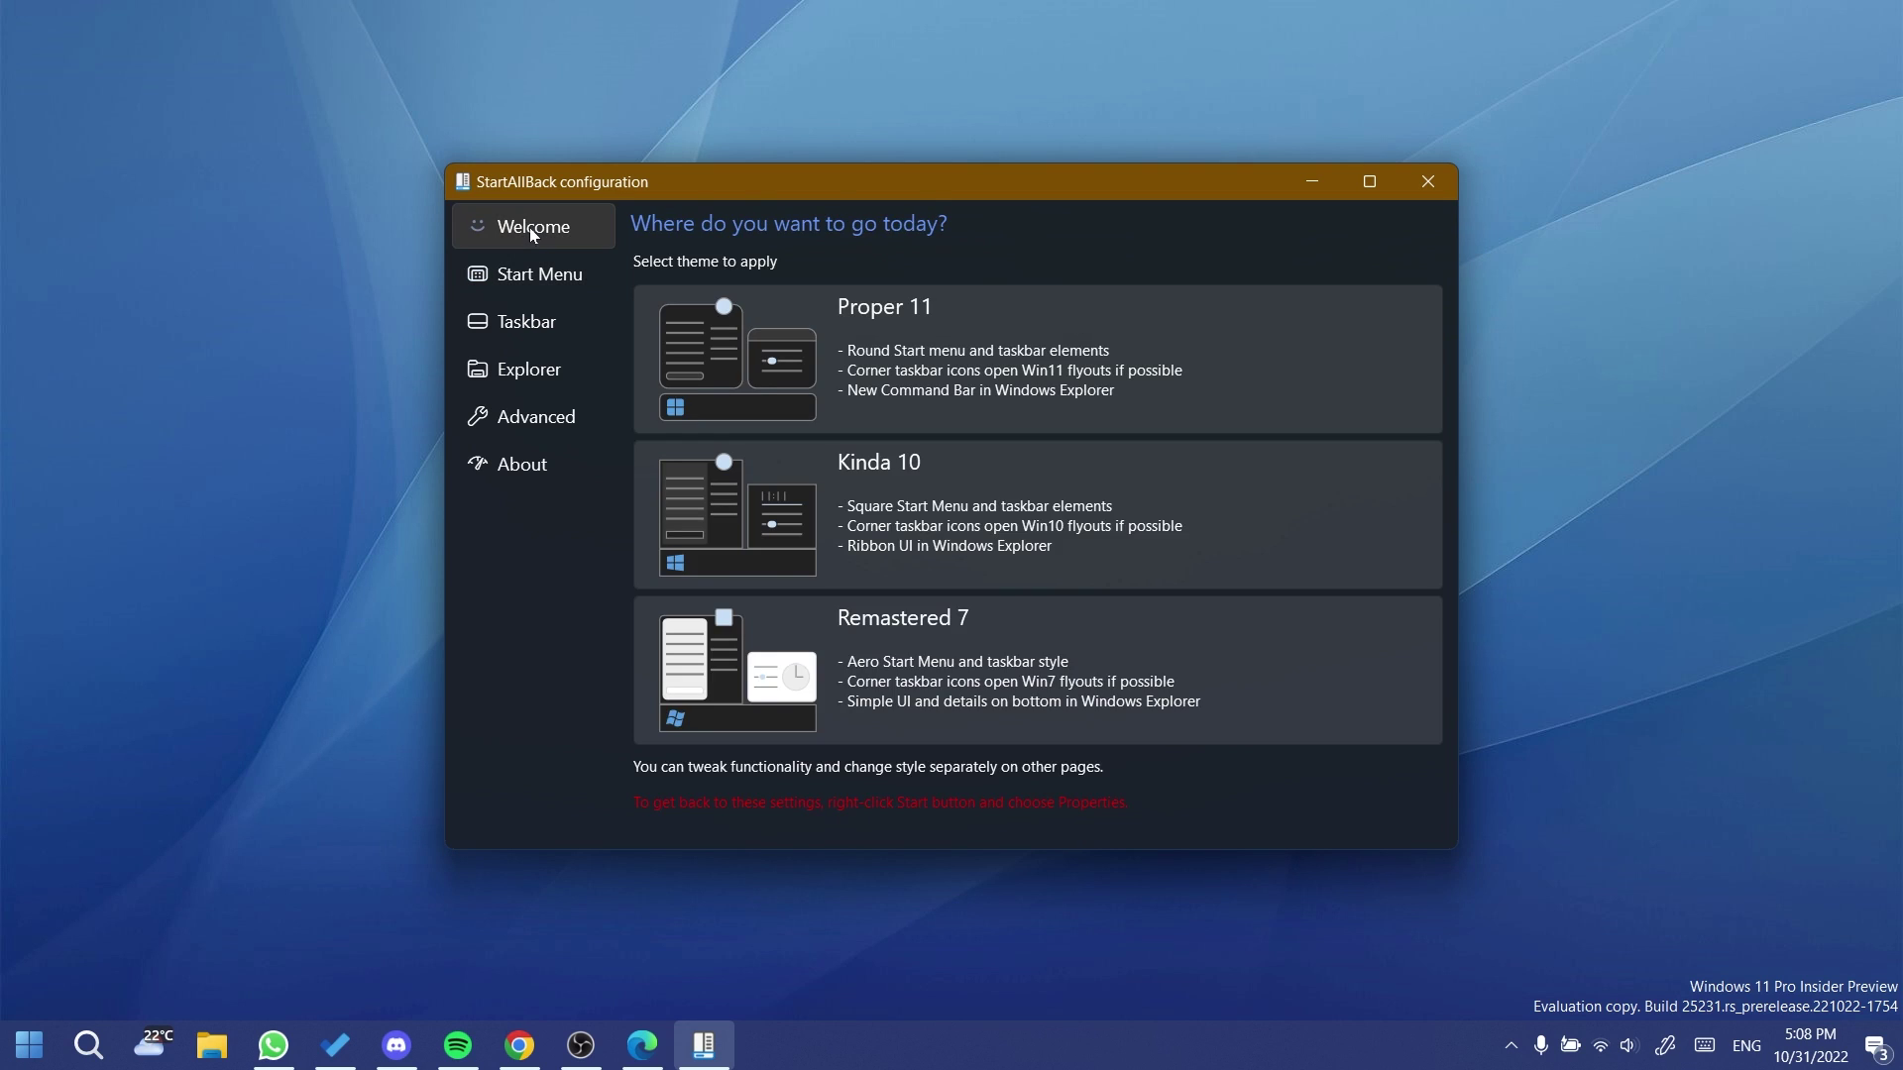
{"action": "left_click", "coordinate": [547, 382]}
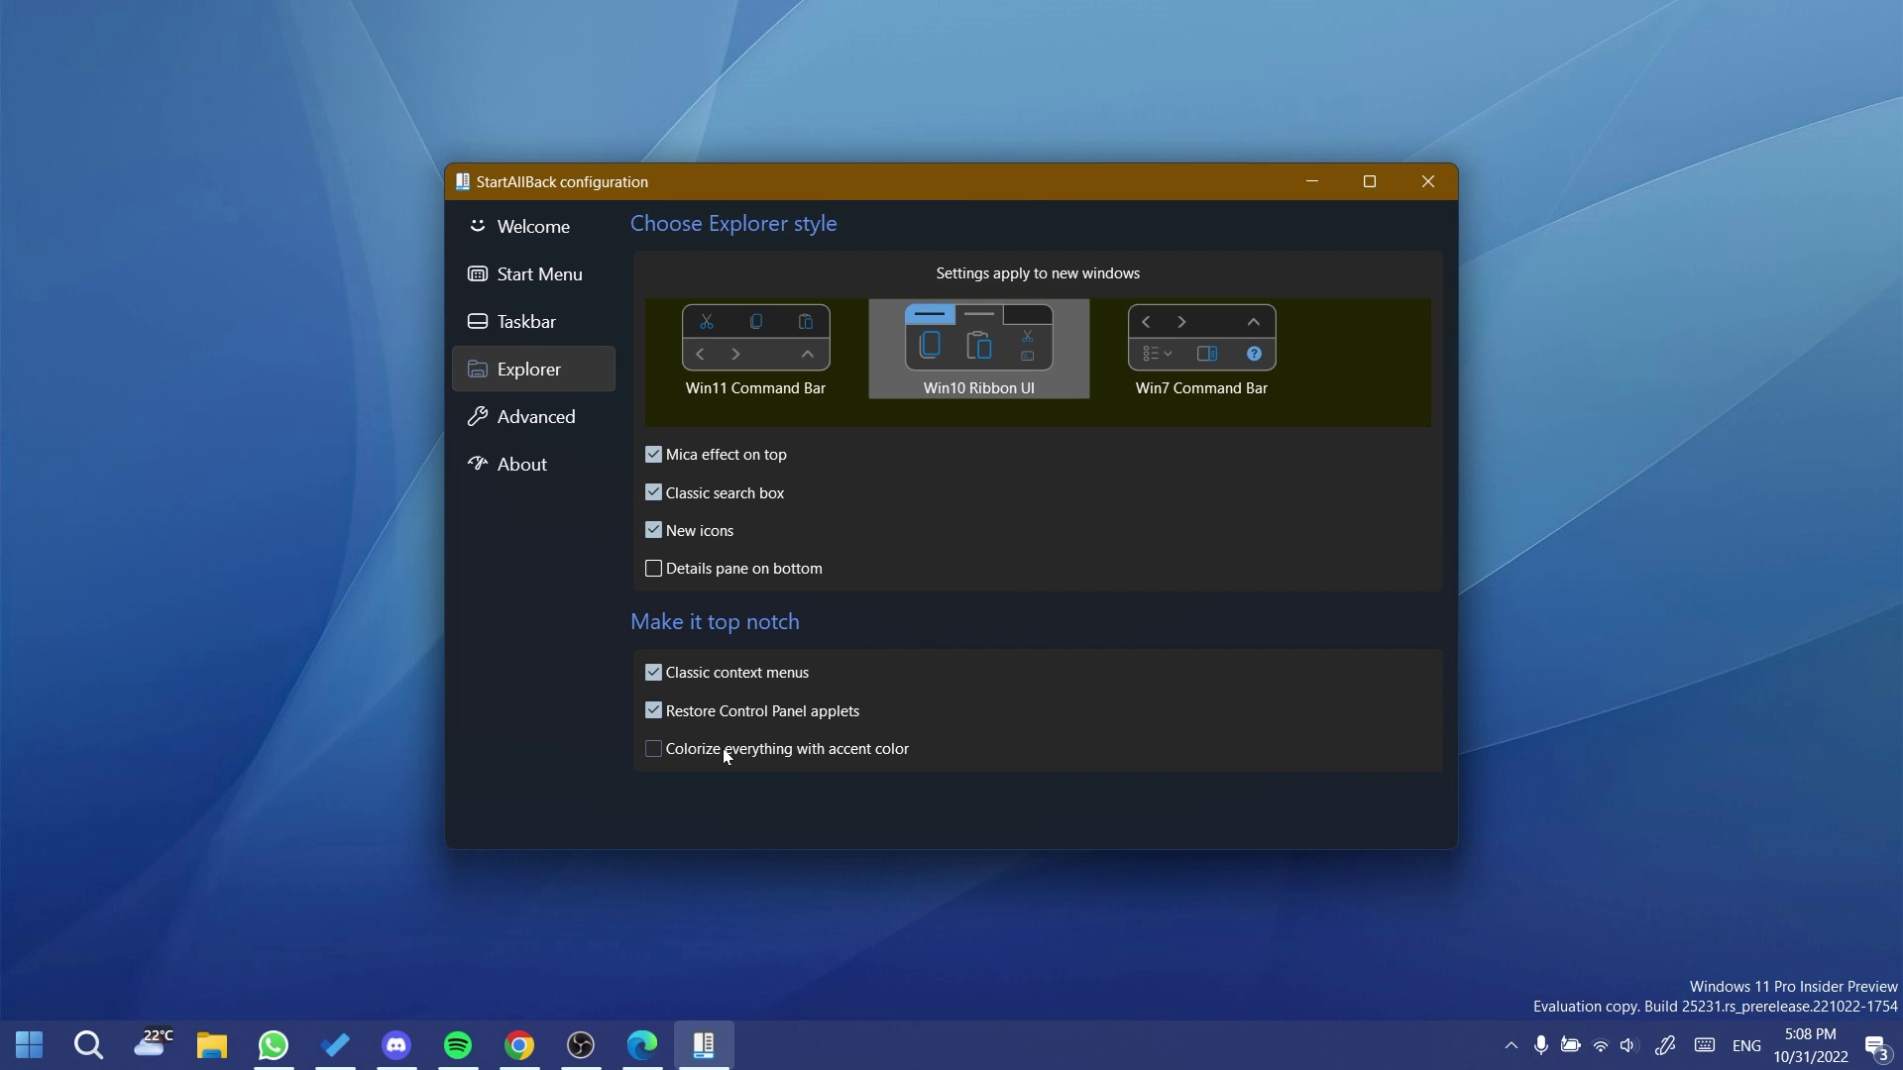
Open Control Panel via 'control' search and set View by to Category.
{"action": "key", "text": "super"}
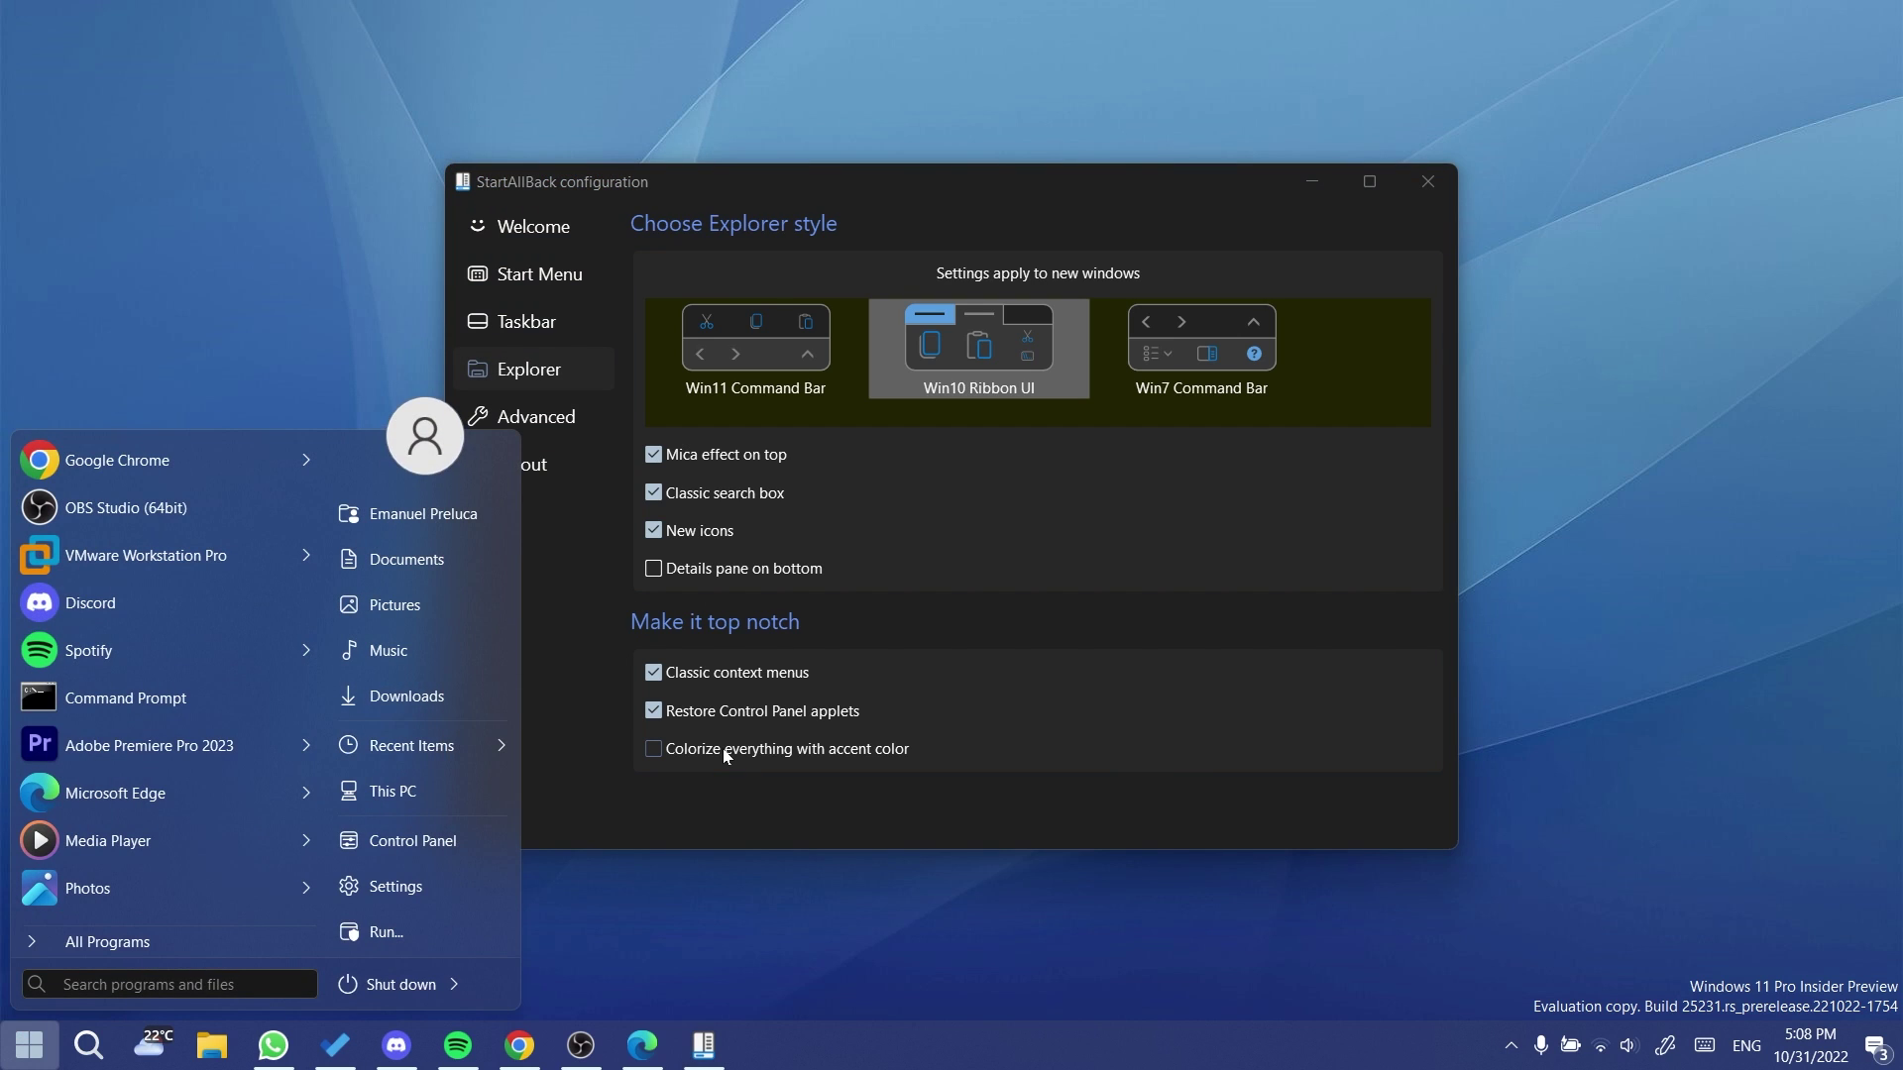
{"action": "type", "text": "control"}
{"action": "key", "text": "Return"}
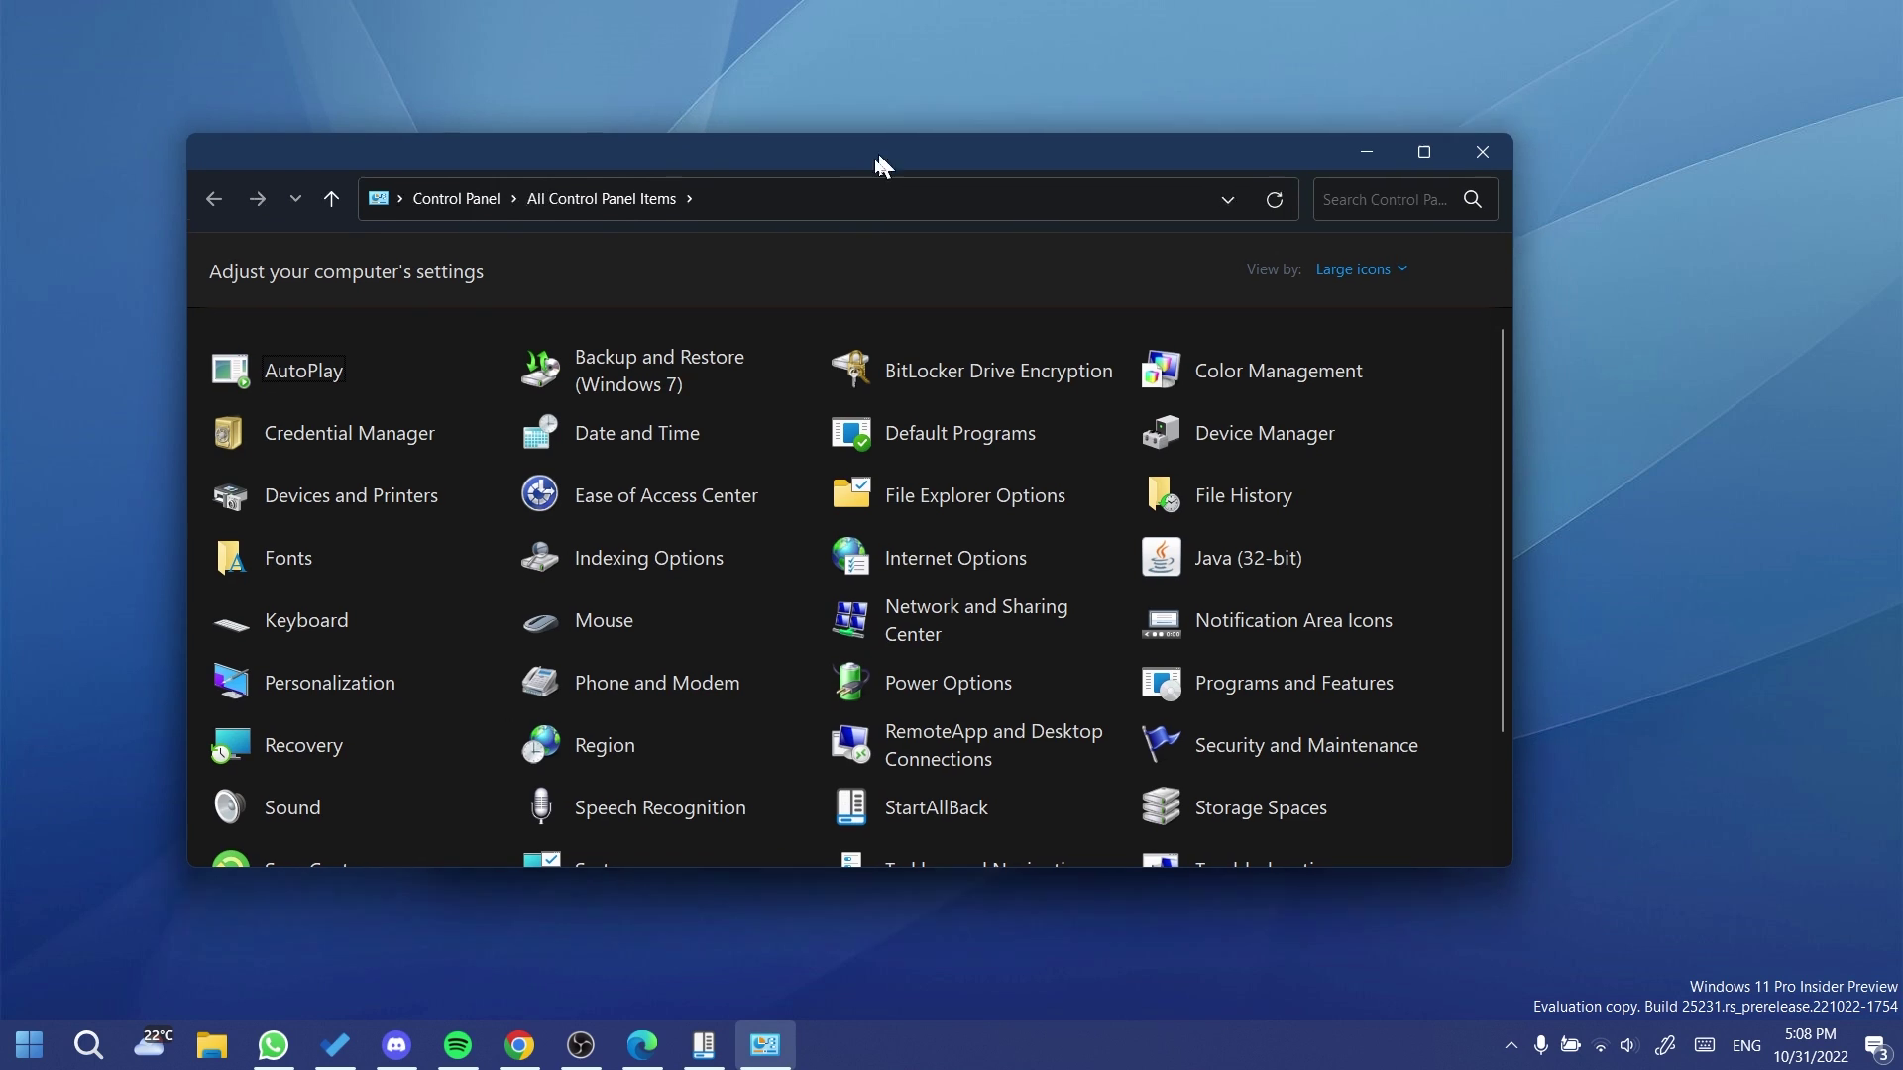
{"action": "mouse_move", "coordinate": [882, 166]}
{"action": "left_mouse_down"}
{"action": "mouse_move", "coordinate": [758, 276]}
{"action": "mouse_move", "coordinate": [758, 248]}
{"action": "mouse_move", "coordinate": [886, 129]}
{"action": "left_mouse_up"}
{"action": "scroll", "coordinate": [954, 482], "scroll_direction": "down", "scroll_amount": 3}
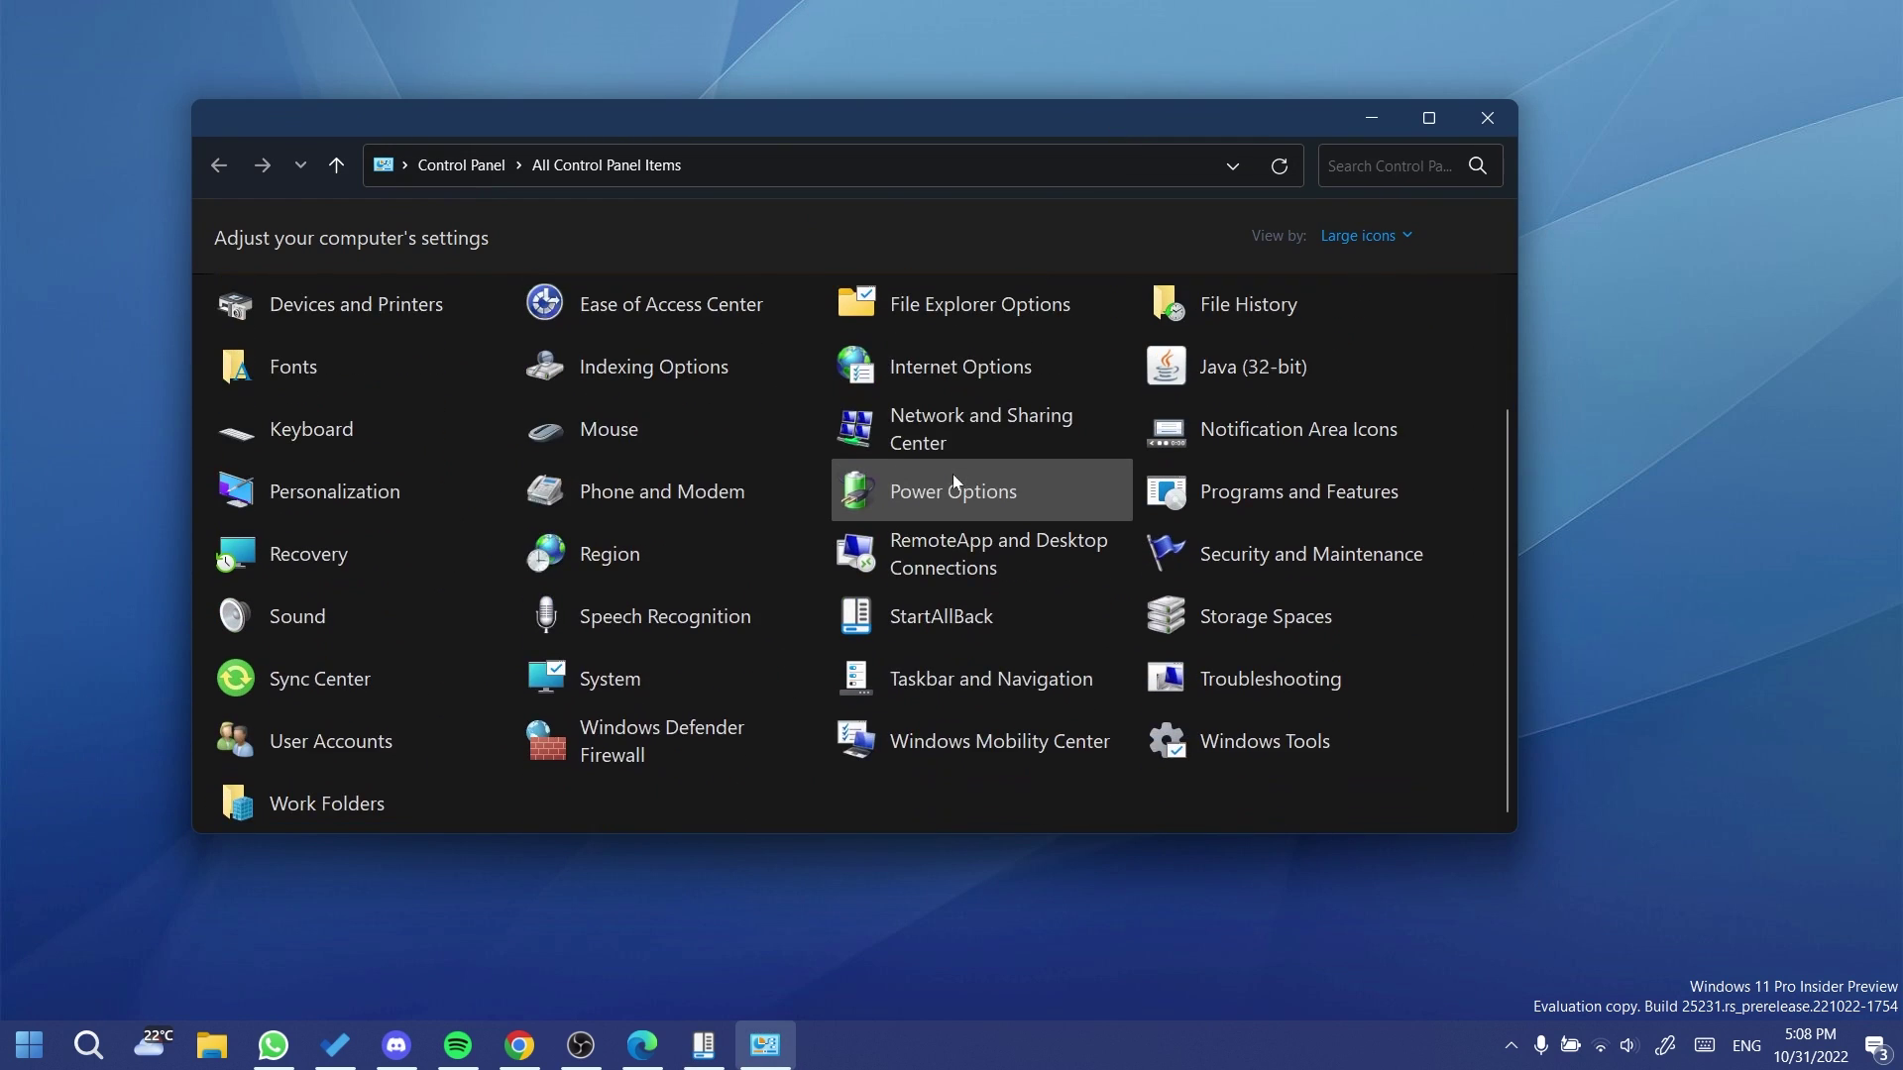
{"action": "left_click", "coordinate": [1357, 236]}
{"action": "left_click", "coordinate": [1371, 273]}
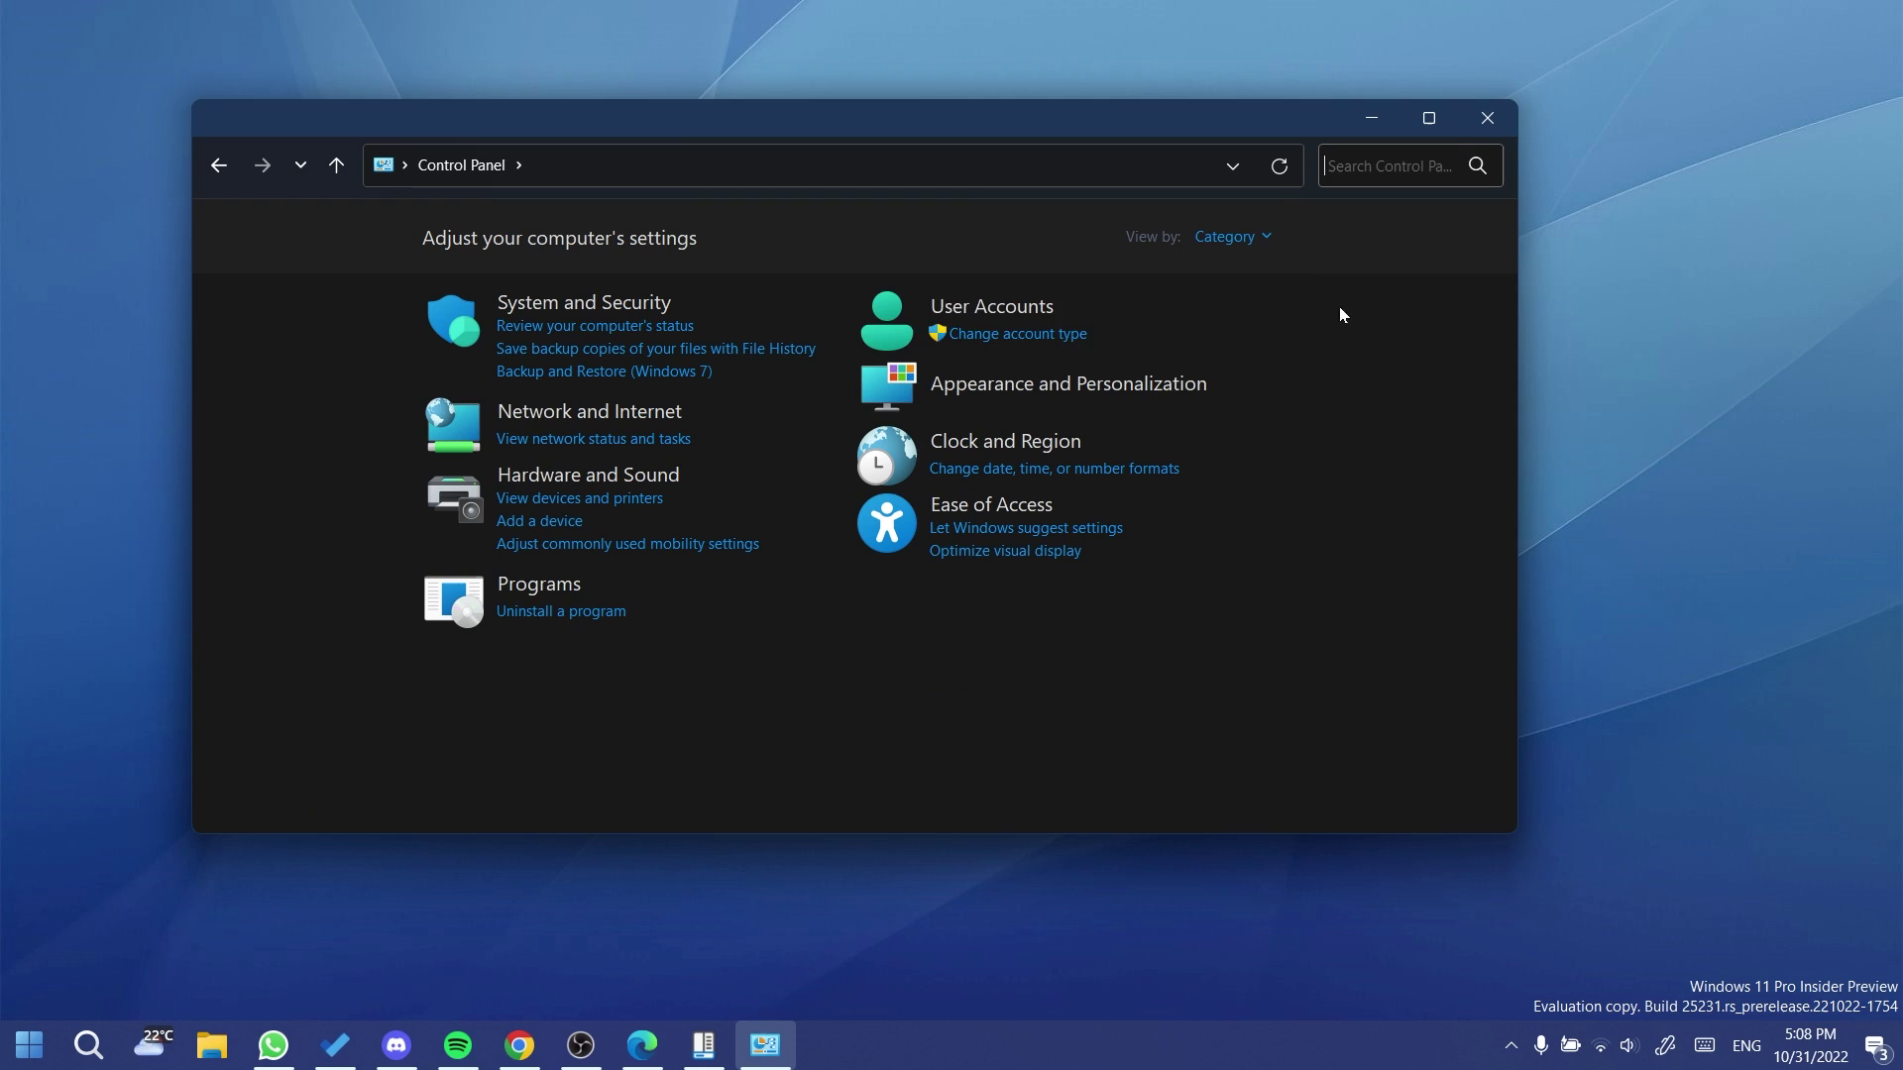
{"action": "left_click_drag", "start_coordinate": [944, 117], "coordinate": [924, 144]}
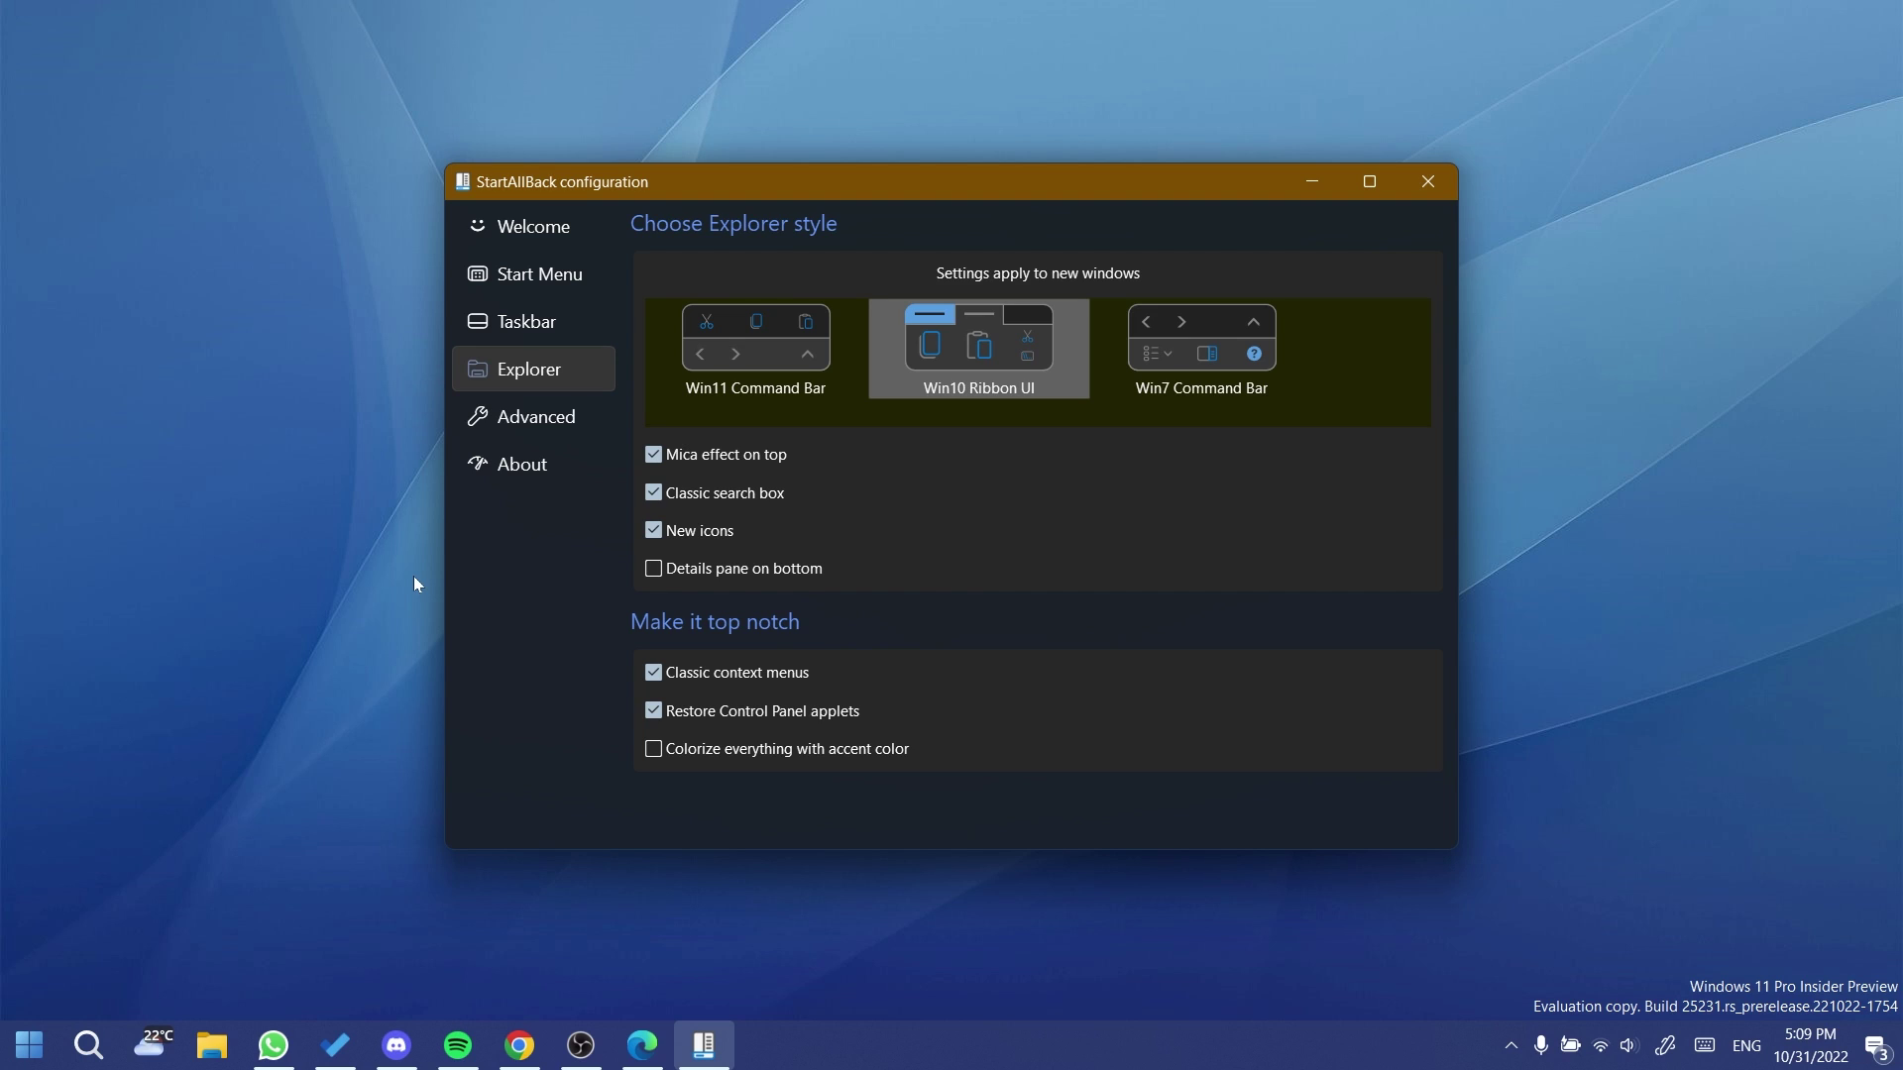
Minimize StartAllBack, confirm Dark mode in Personalization > Colors, and close Settings.
{"action": "left_click", "coordinate": [1301, 197]}
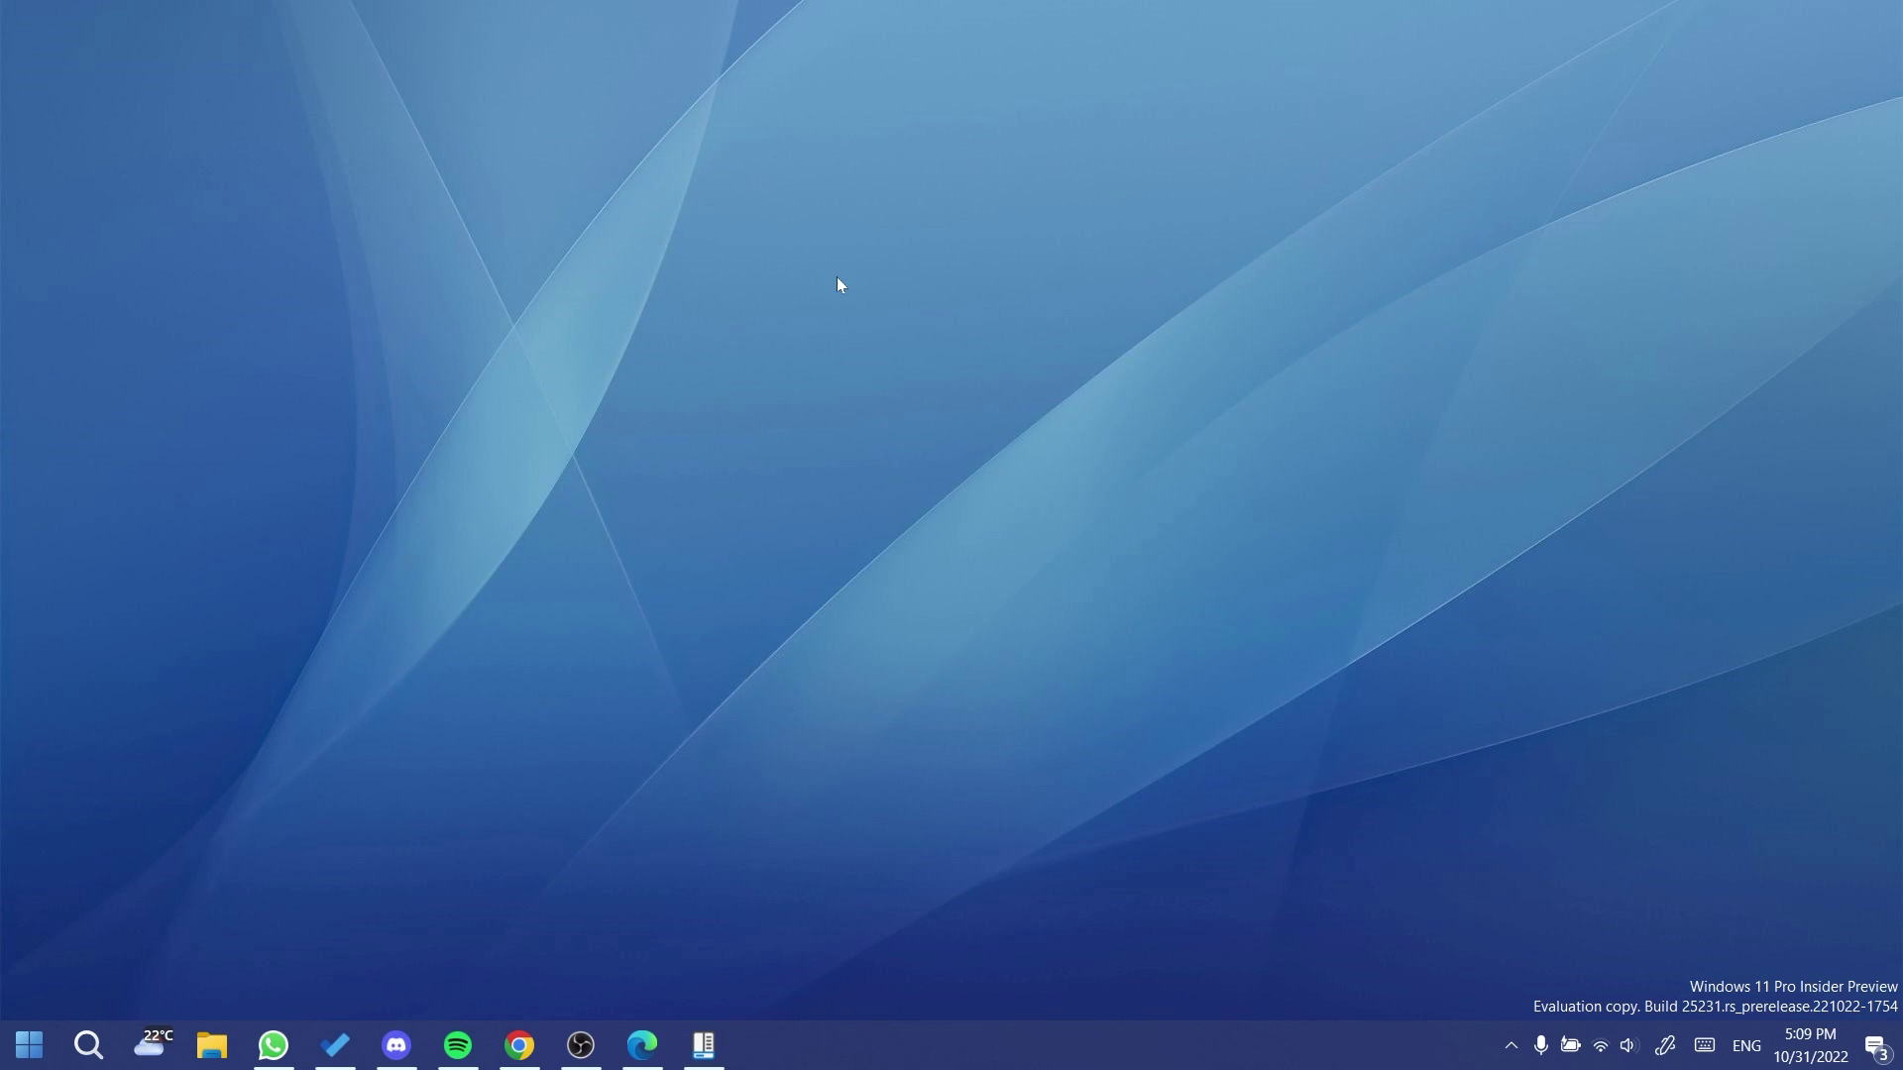
{"action": "right_click", "coordinate": [839, 280]}
{"action": "left_click", "coordinate": [872, 539]}
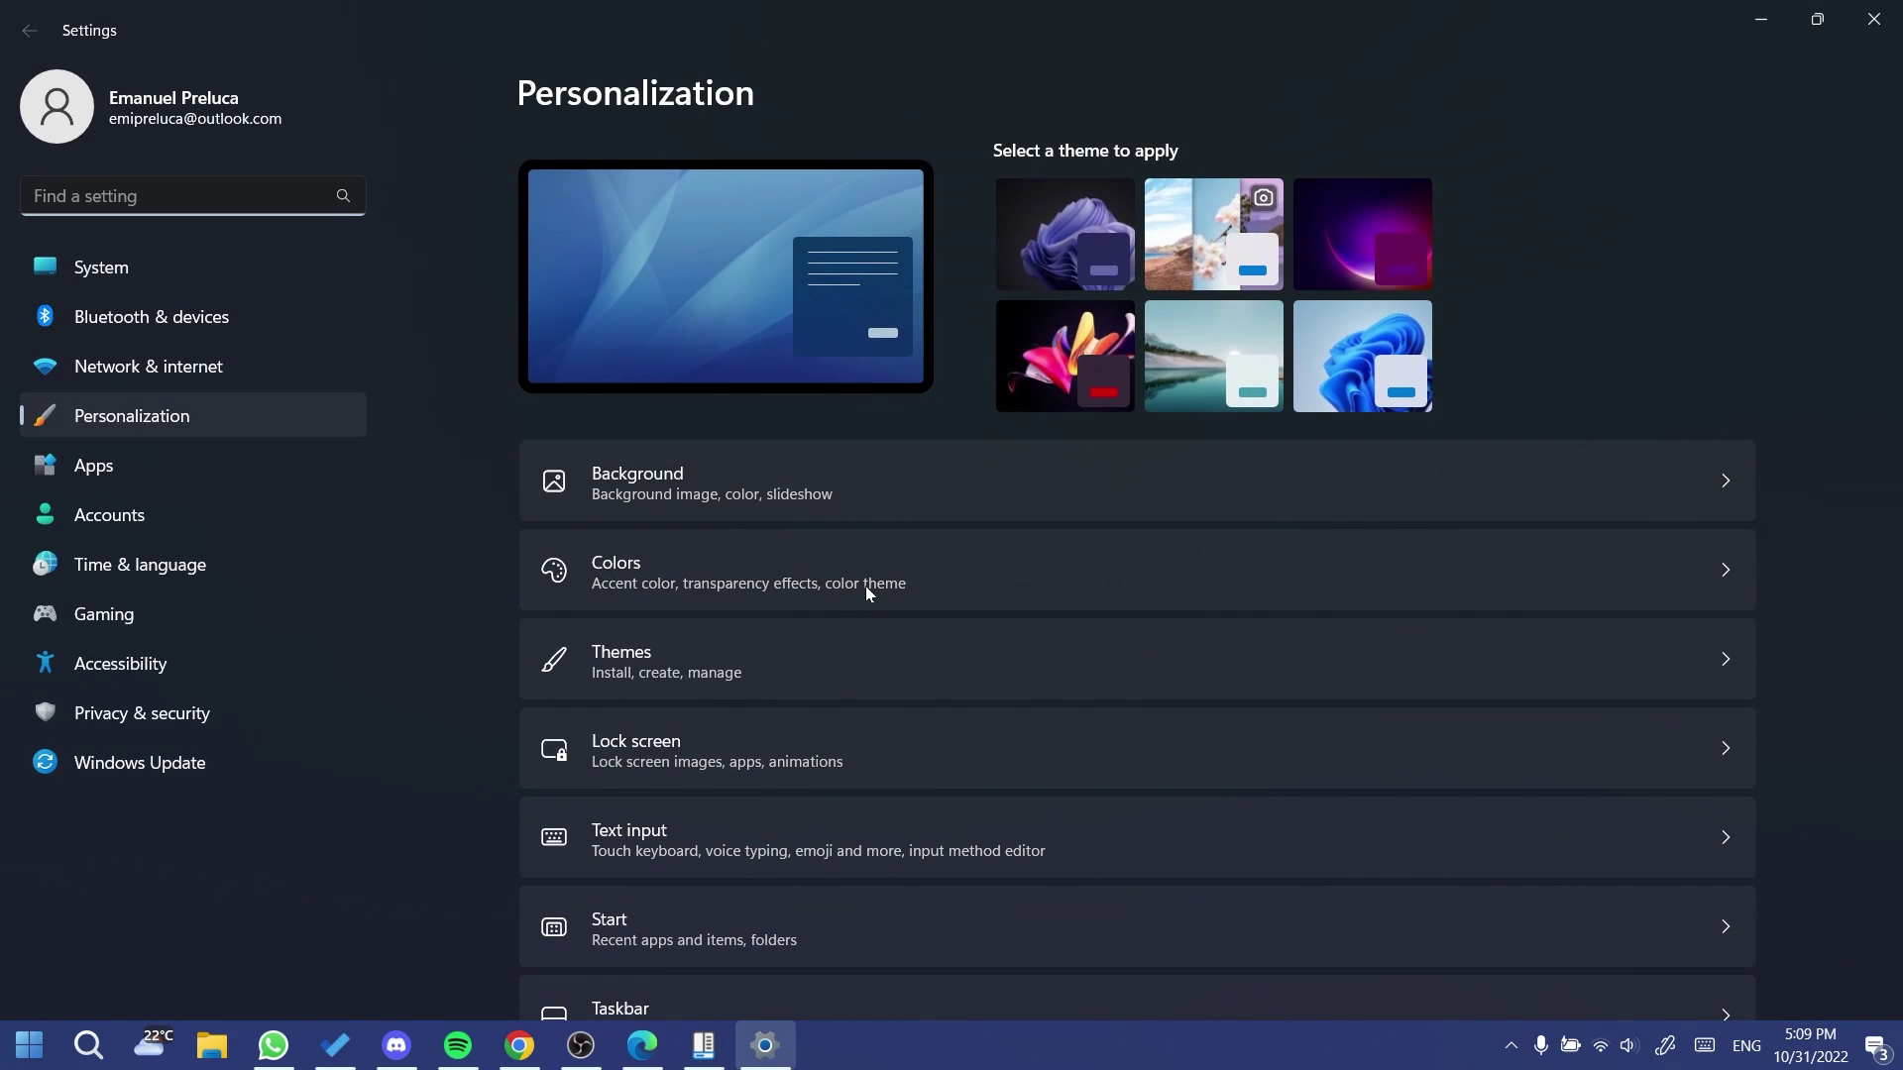
{"action": "left_click", "coordinate": [801, 591]}
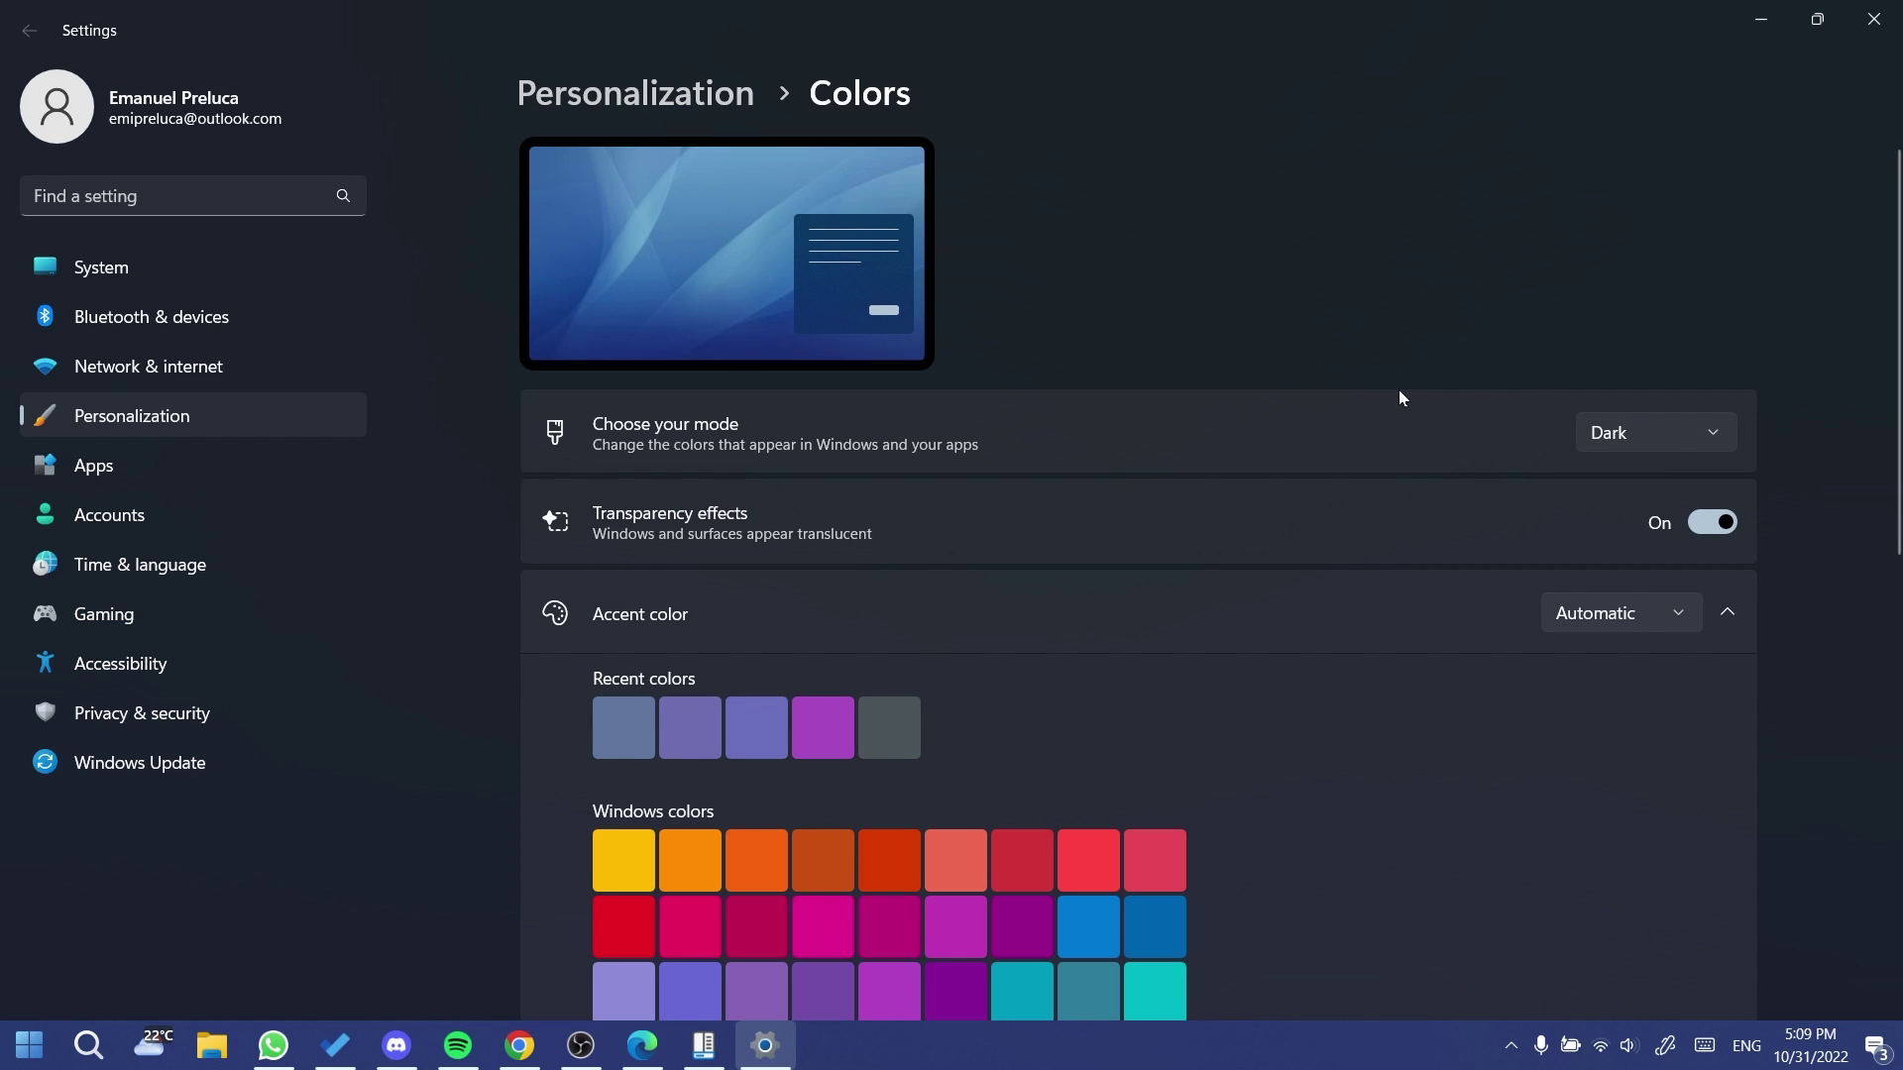
{"action": "left_click", "coordinate": [1874, 19]}
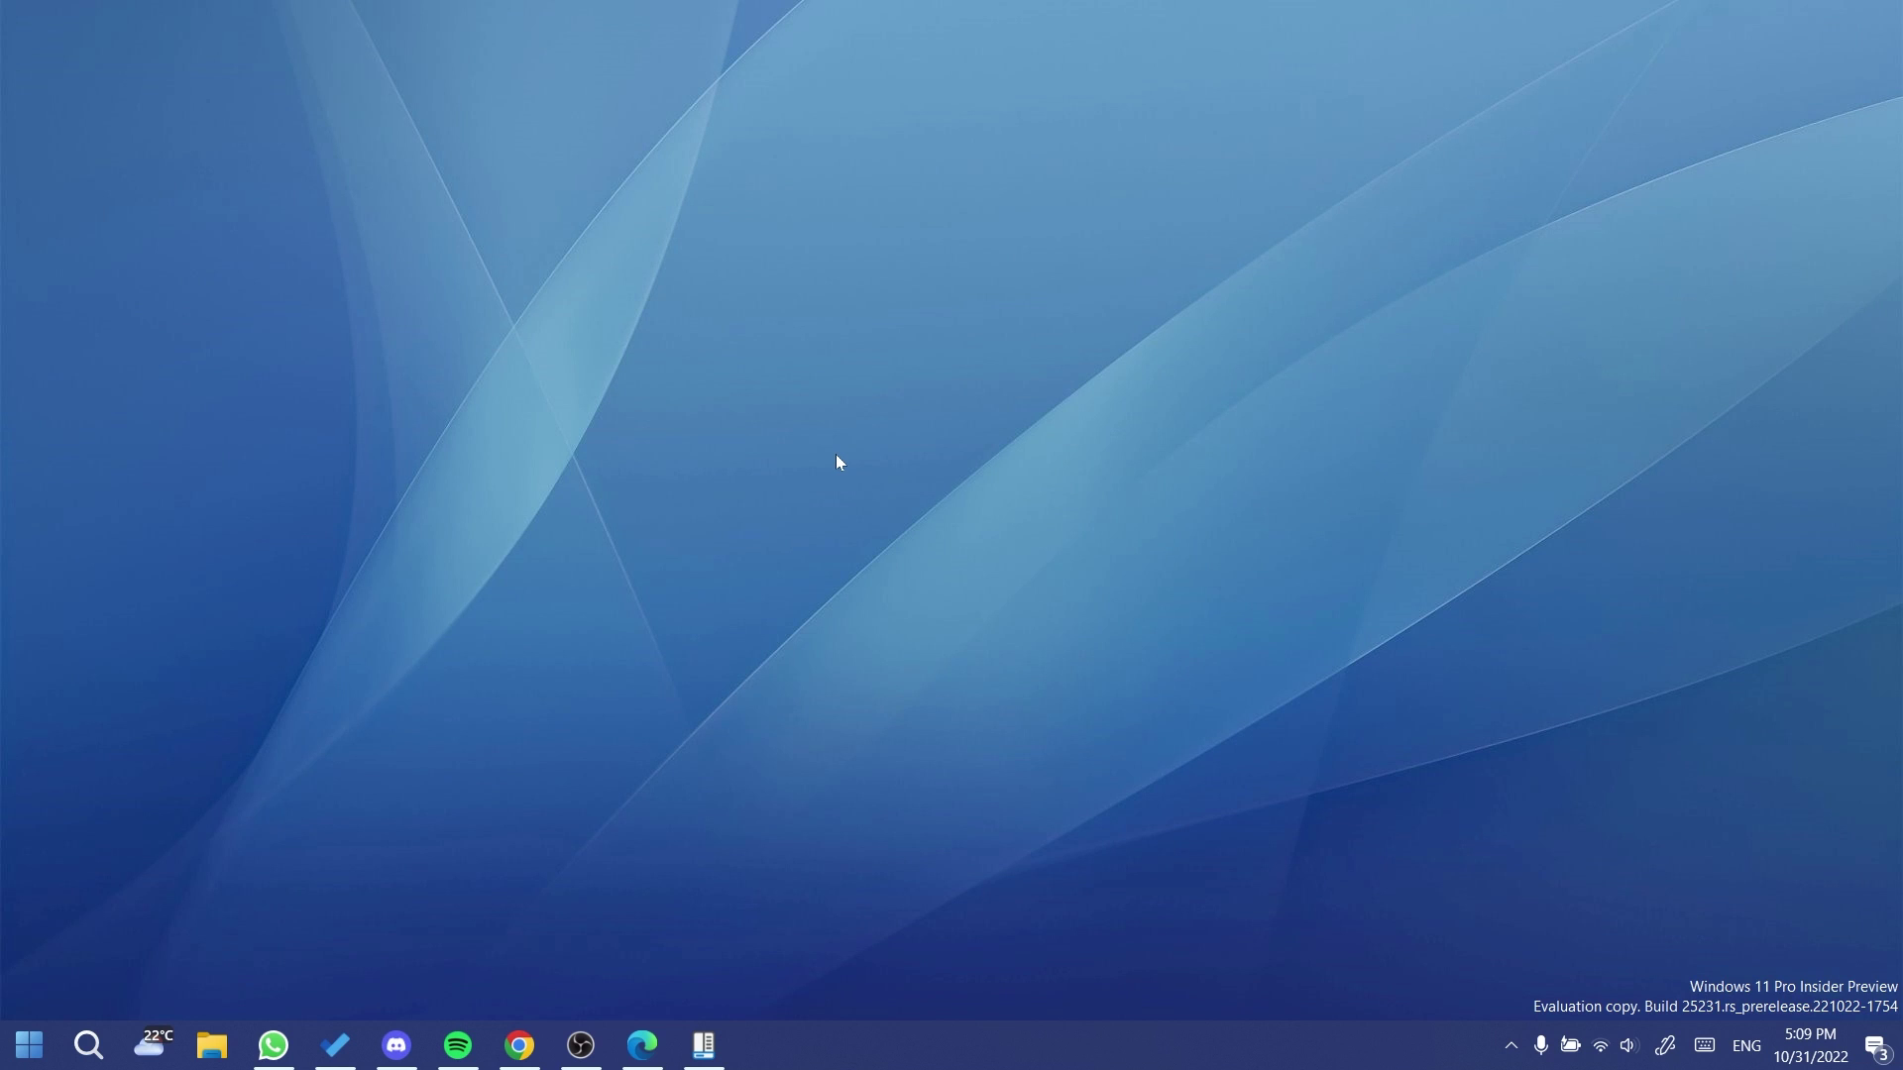
Open Control Panel from search with 'control', then close it.
{"action": "key", "text": "super"}
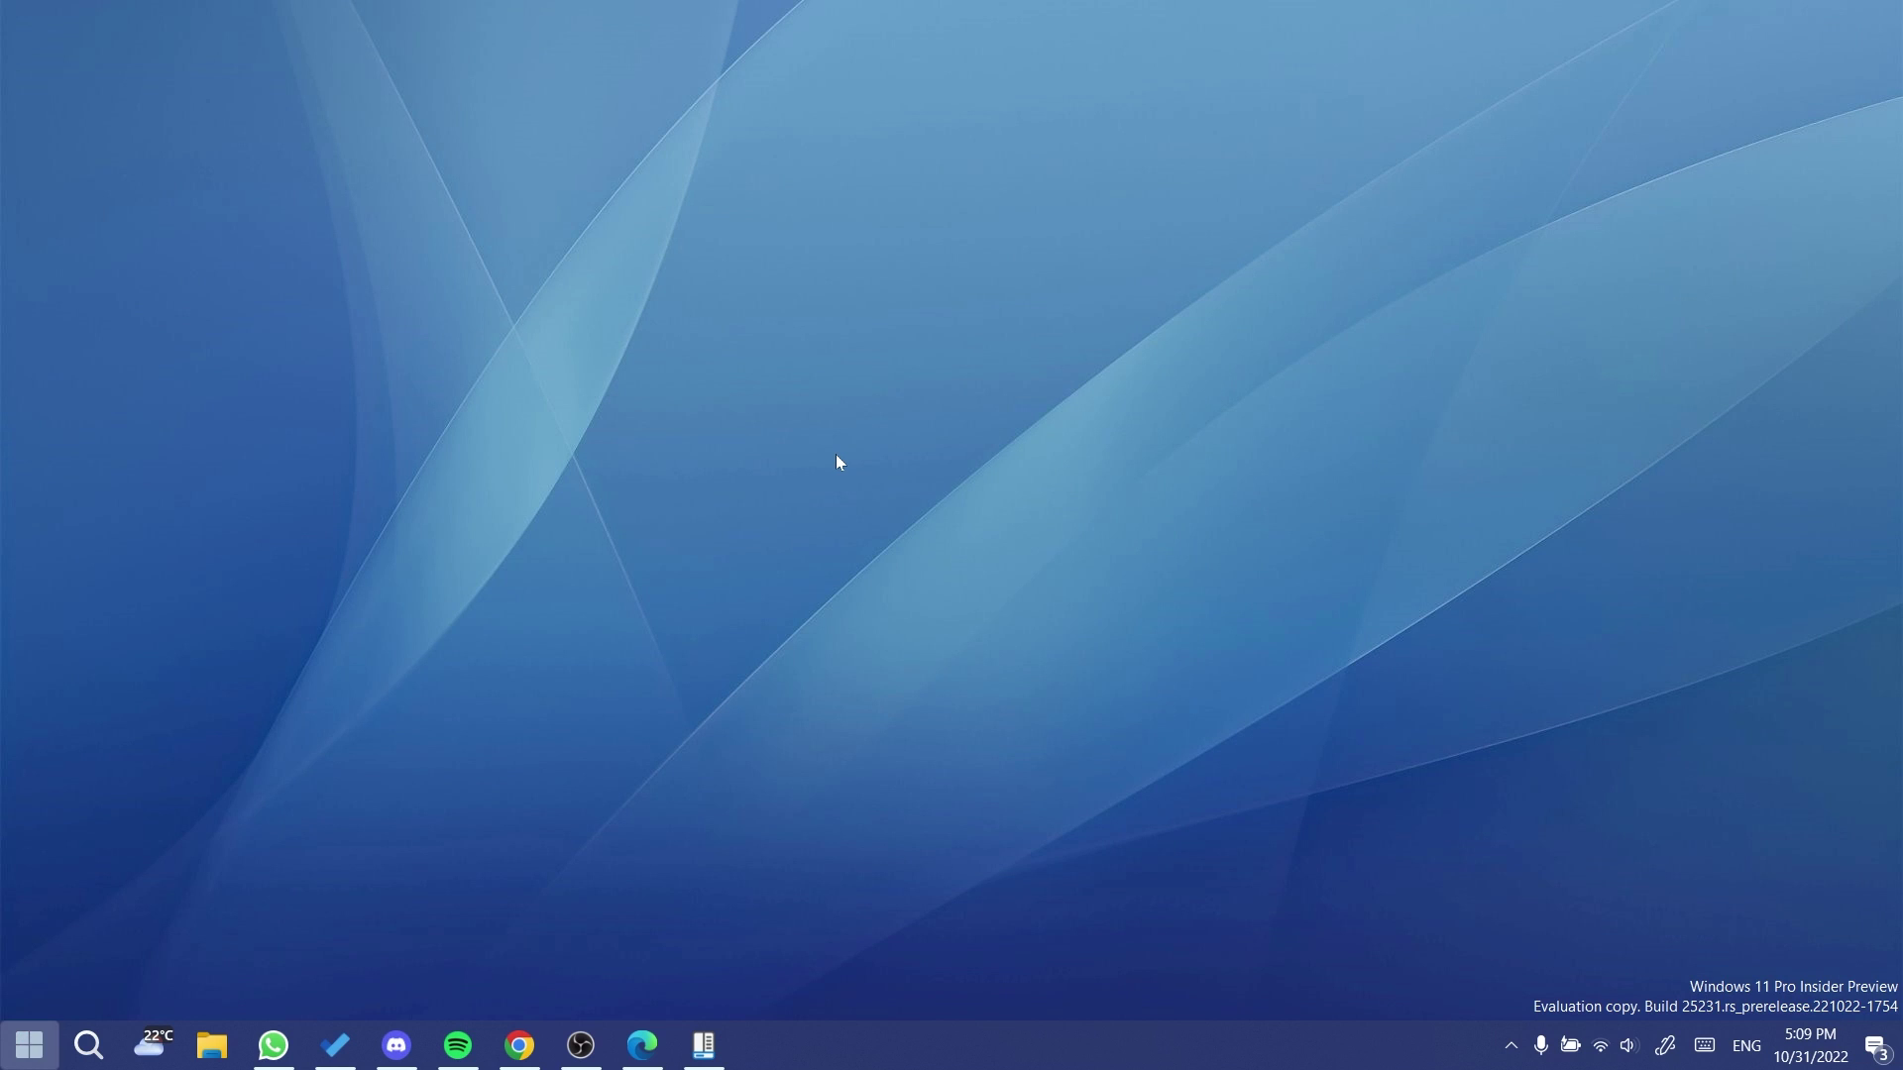
{"action": "type", "text": "control"}
{"action": "key", "text": "Return"}
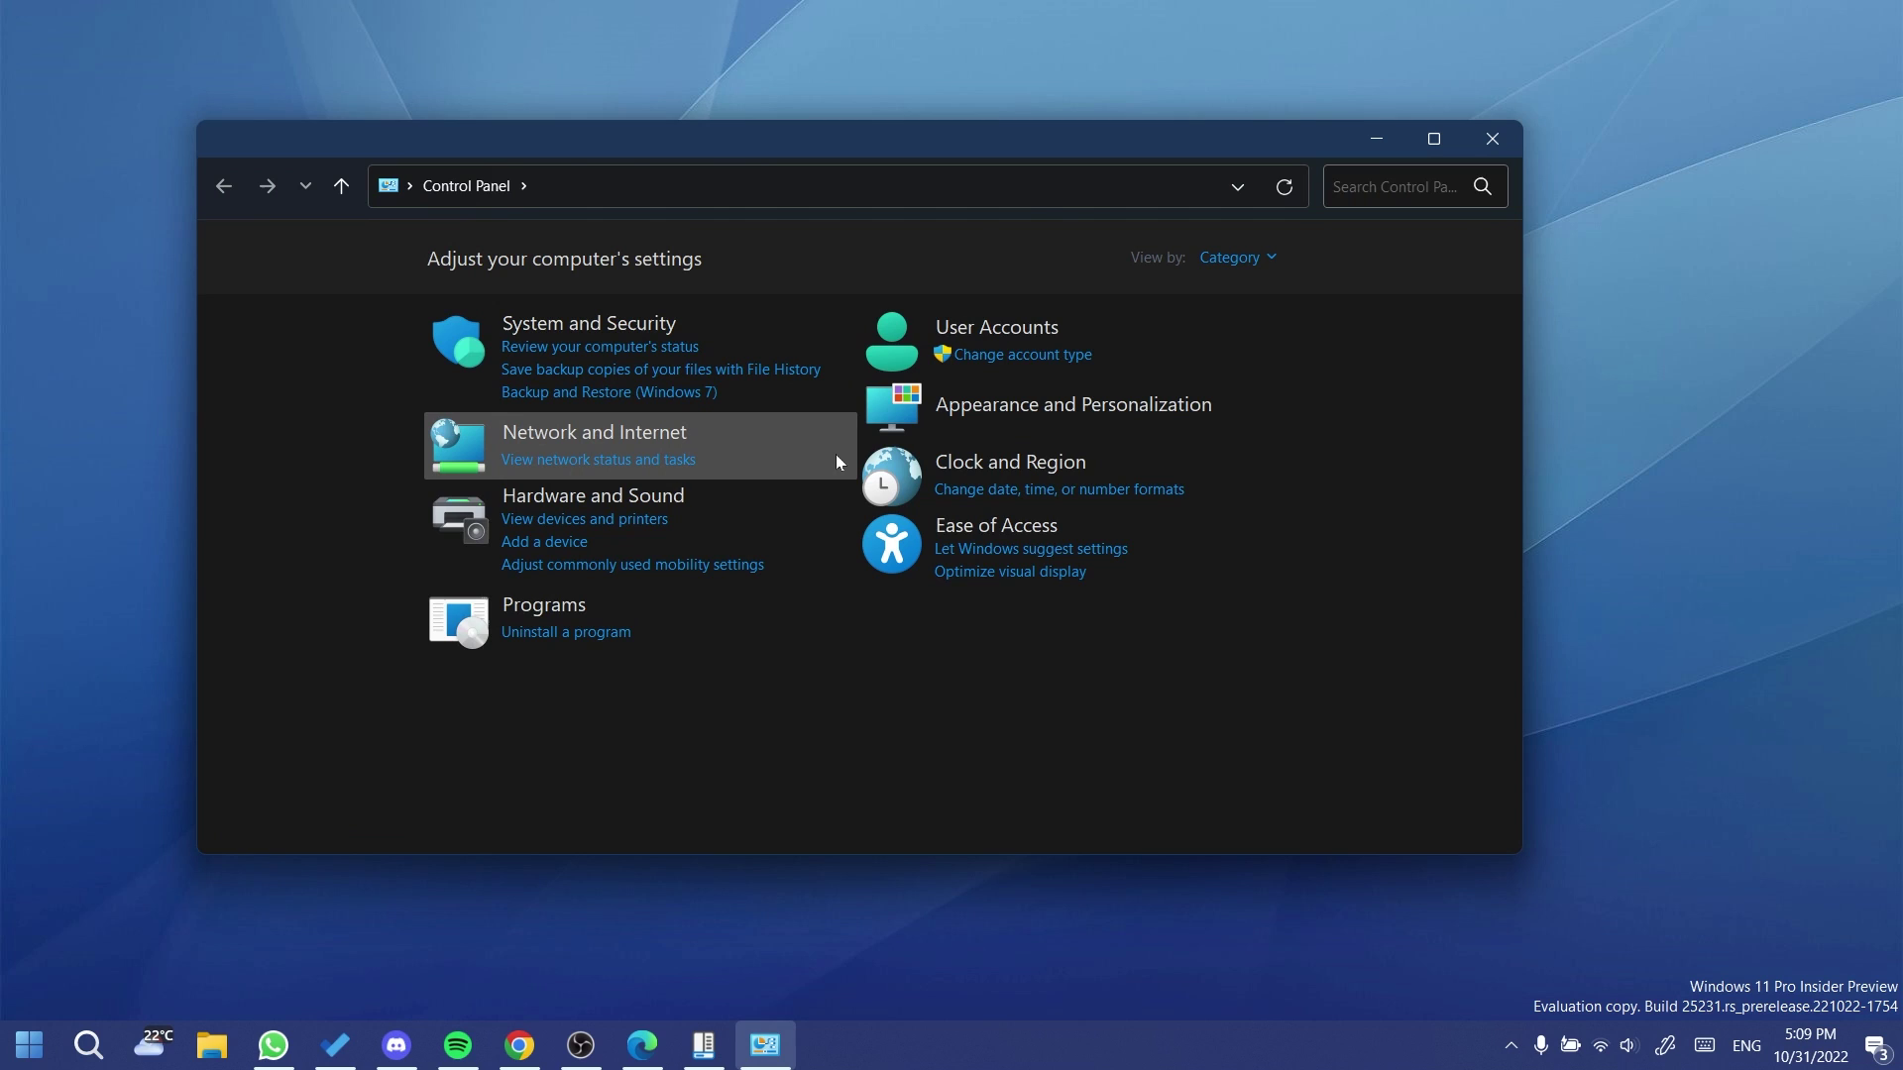
{"action": "left_click", "coordinate": [1475, 146]}
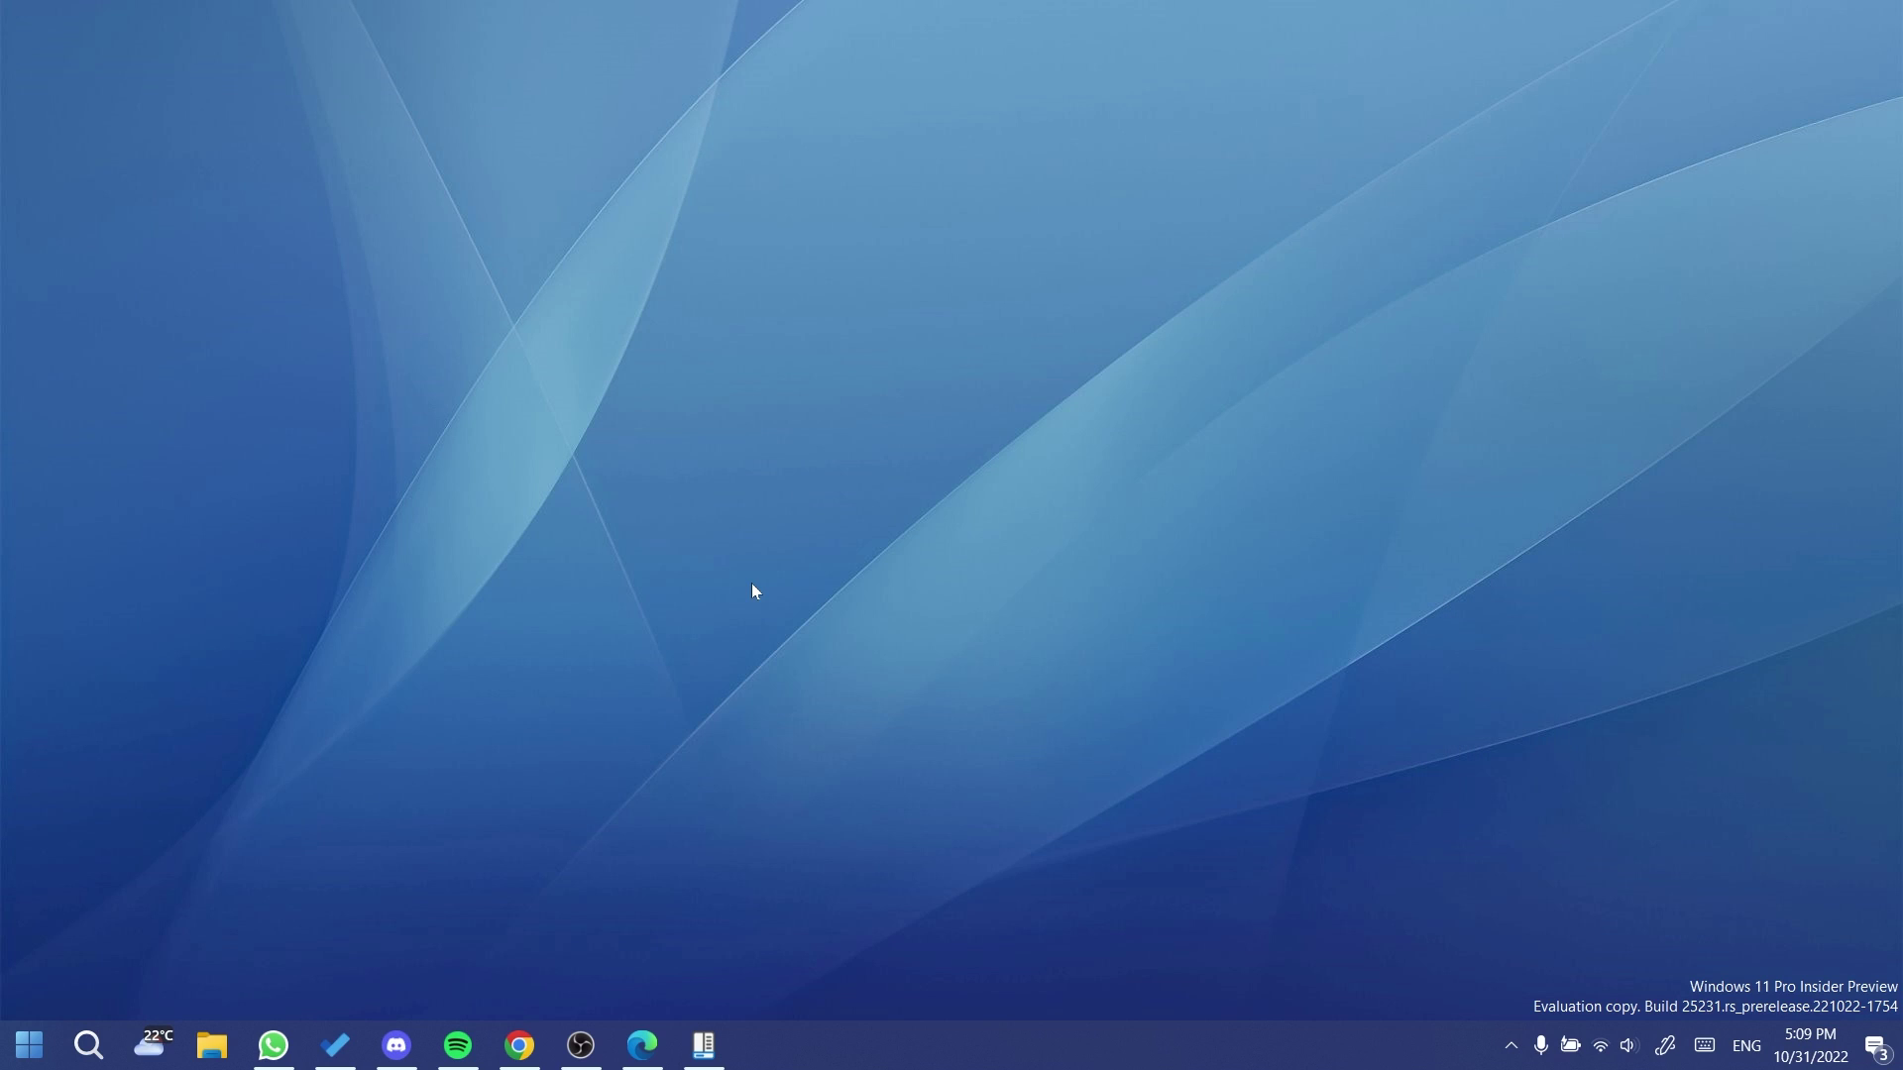